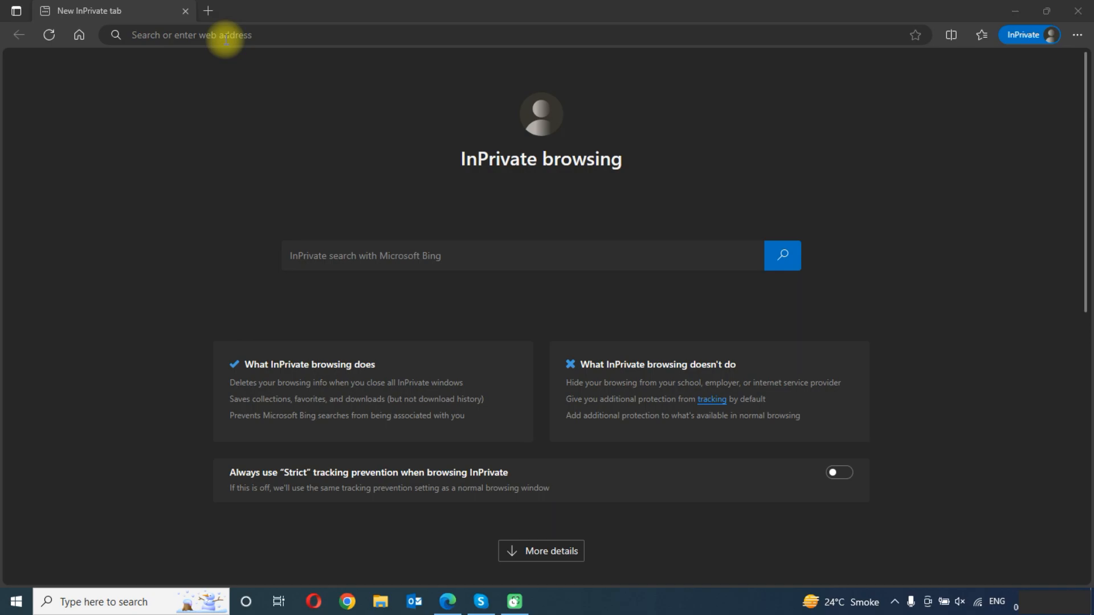
Go to office.com and open the Microsoft 365 admin center.
click(226, 39)
text(off)
key(Return)
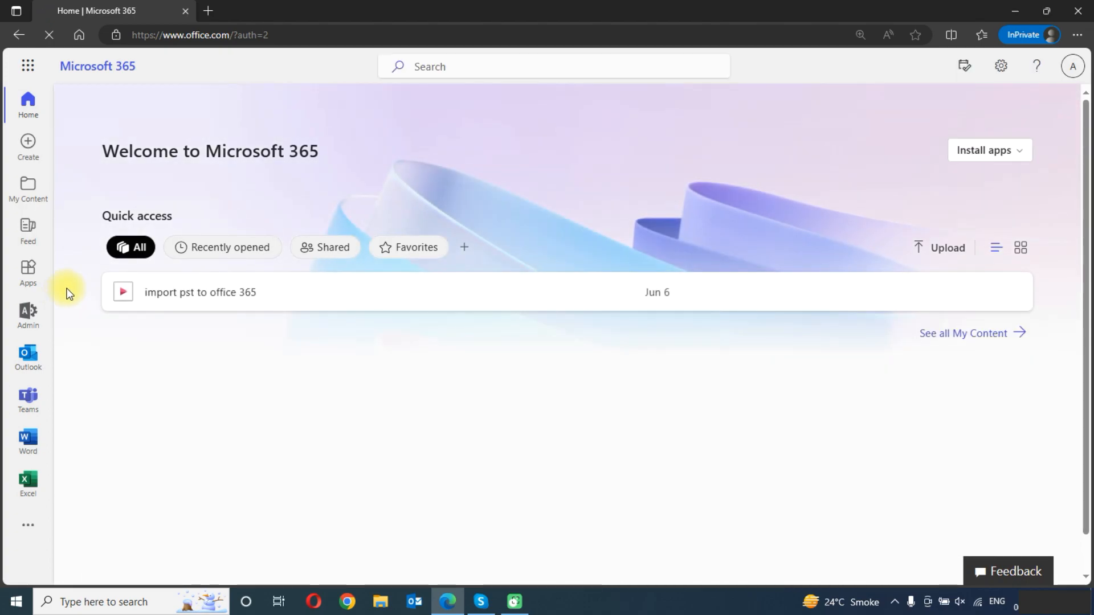
click(27, 311)
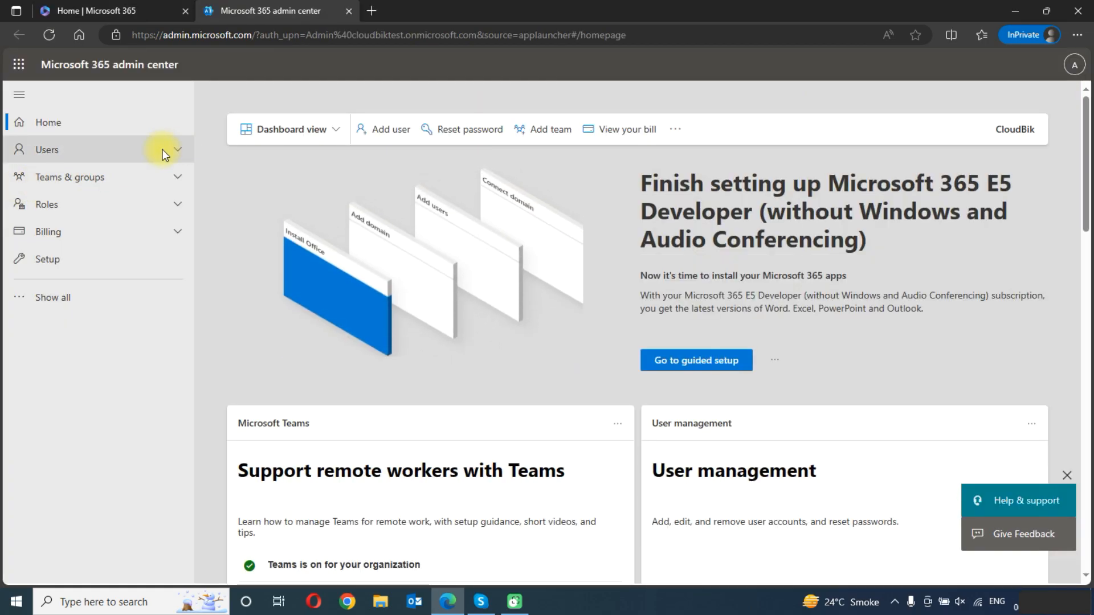
Review the list of active users and open the form for adding multiple users.
click(163, 152)
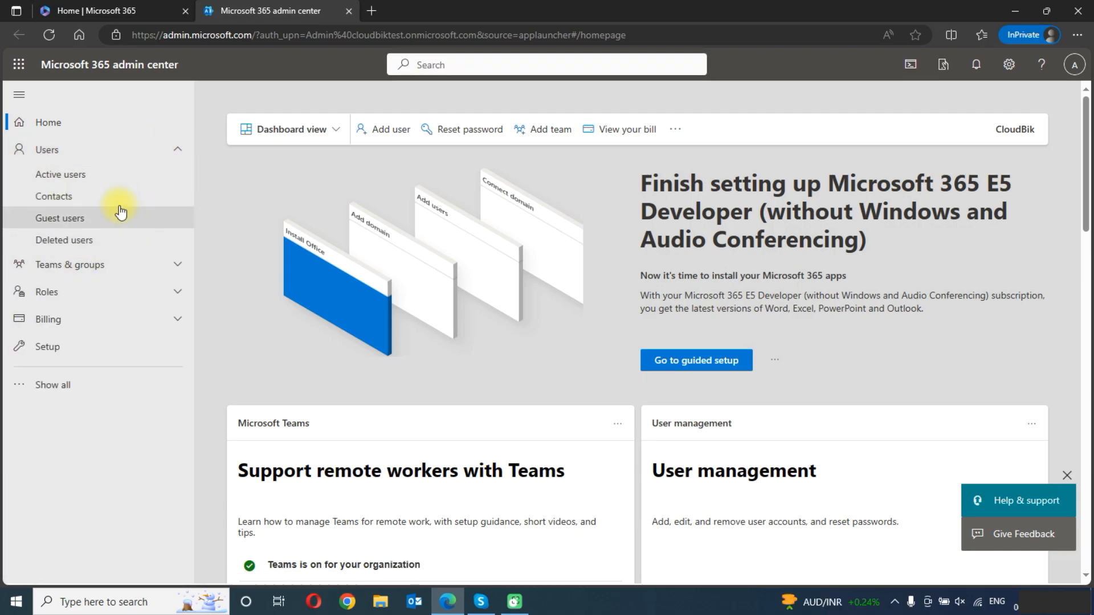
click(100, 177)
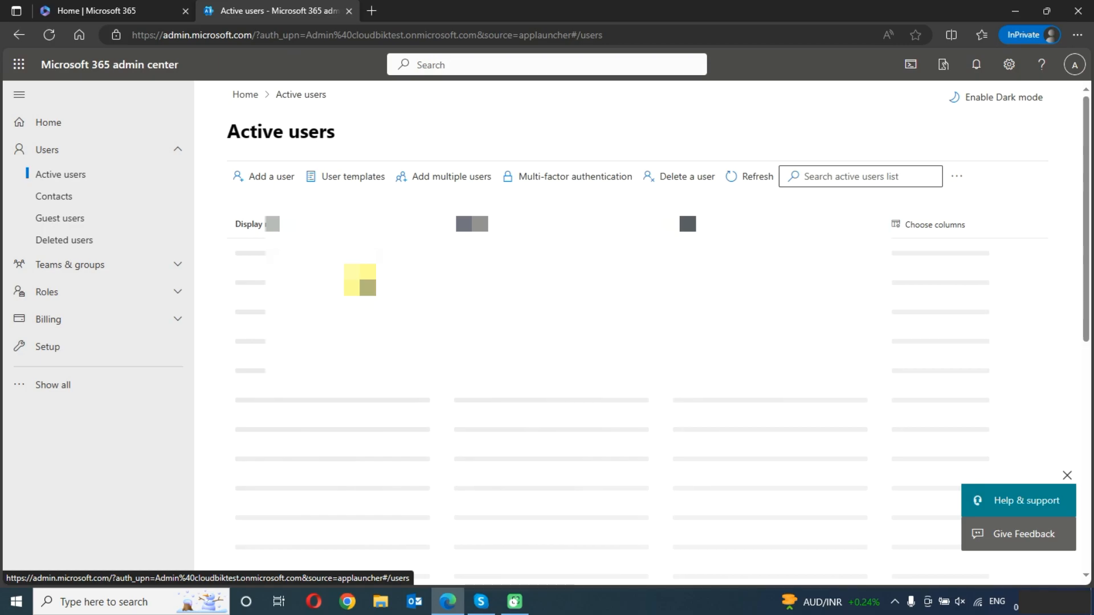
scroll(448, 303, down, 2)
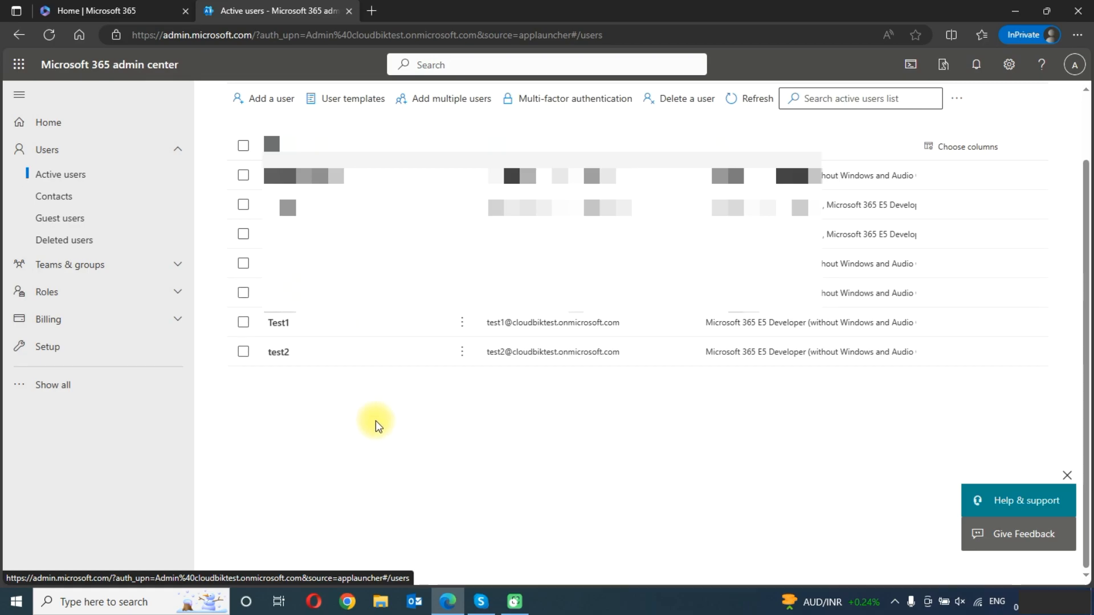
scroll(359, 399, up, 2)
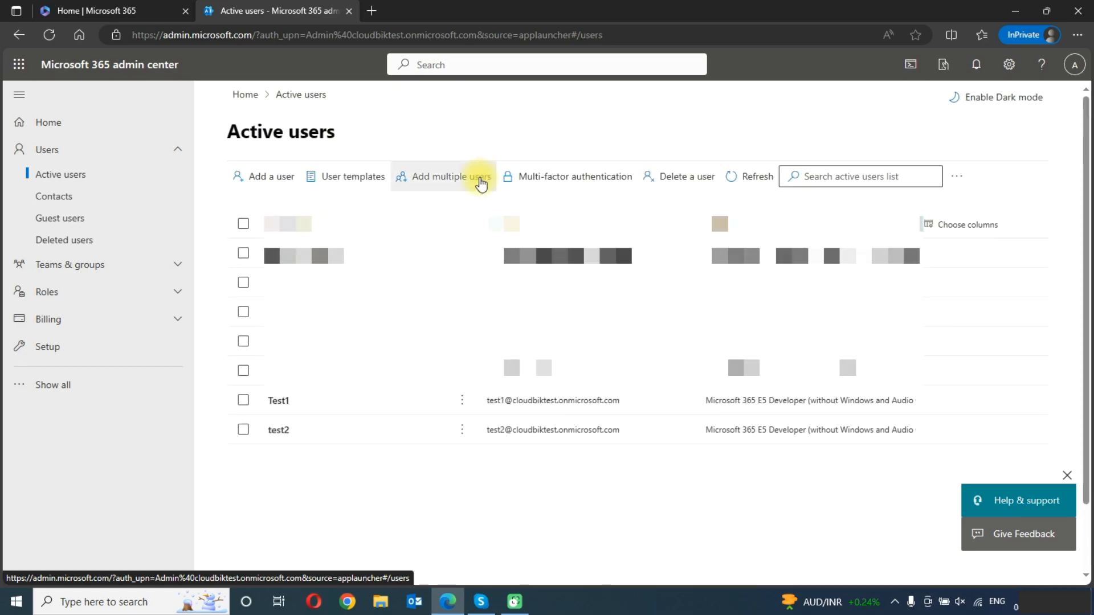
click(468, 180)
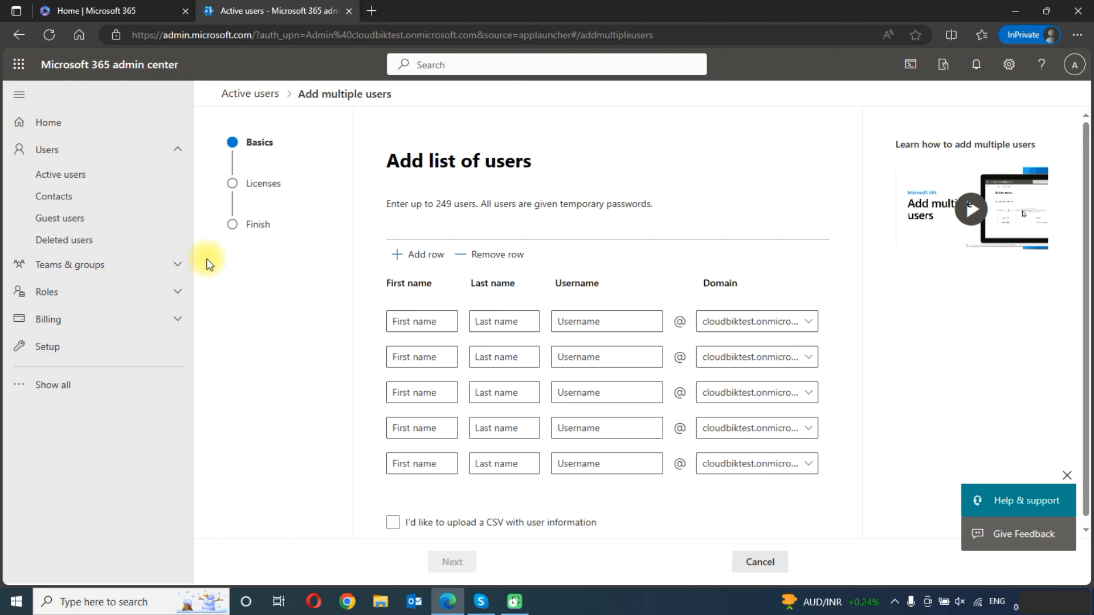
Switch to the Exchange admin center and open its migration batches page.
click(115, 384)
scroll(85, 456, down, 3)
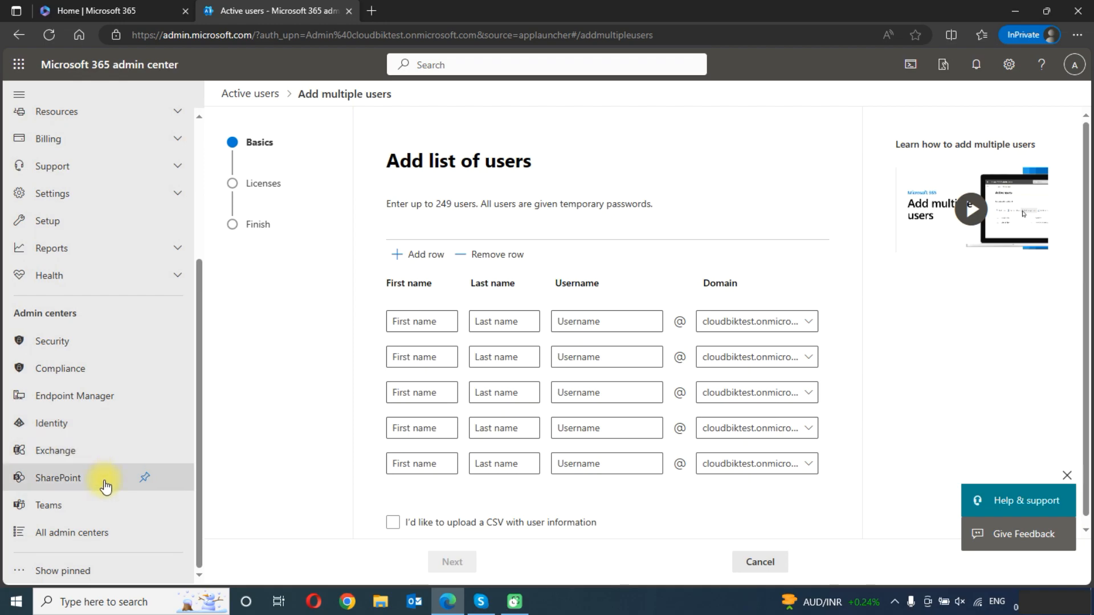
click(70, 457)
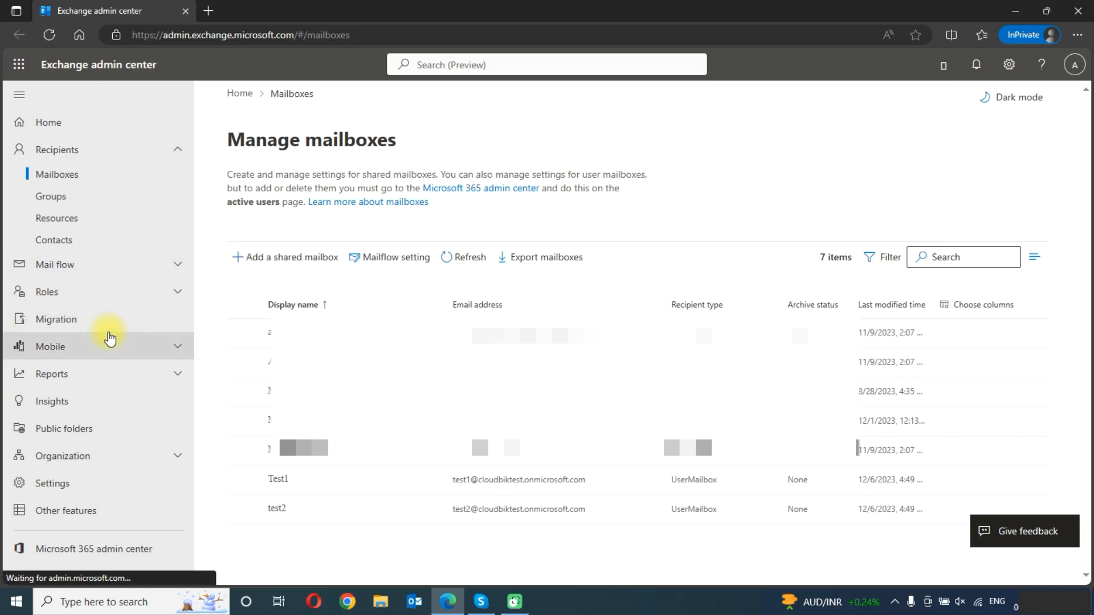
click(71, 326)
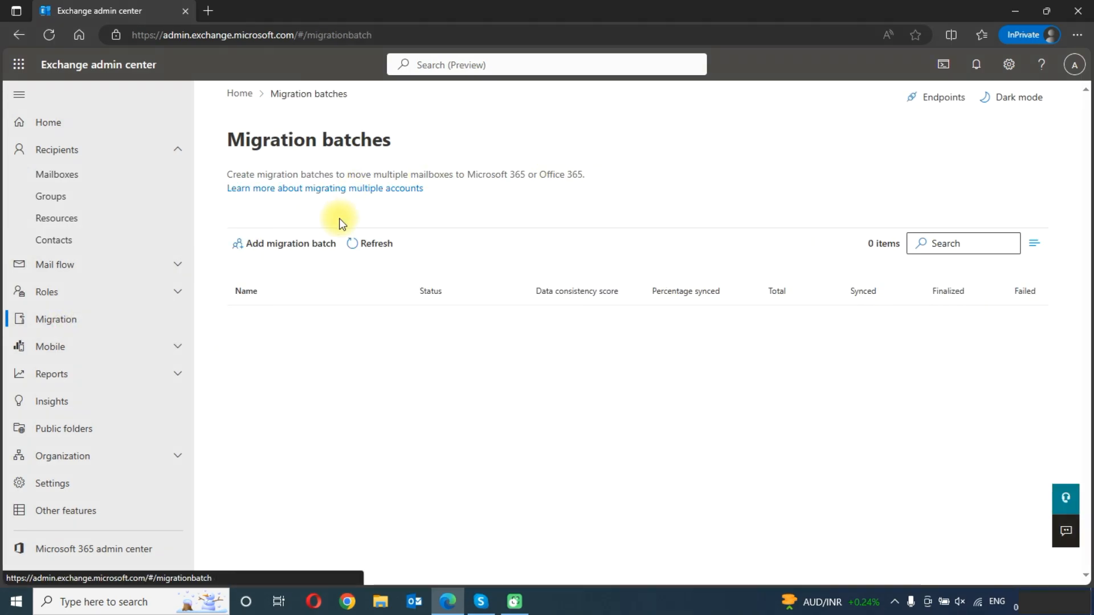
Start a migration batch named "GoDaddy Email Migration" with the path Migration to Exchange Online.
click(290, 245)
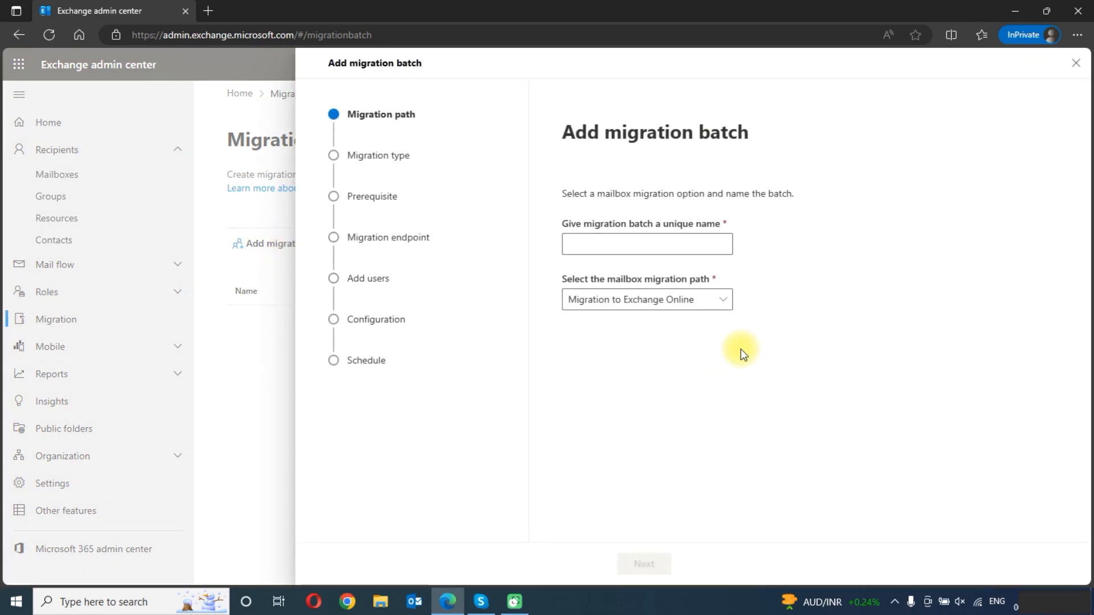
click(661, 244)
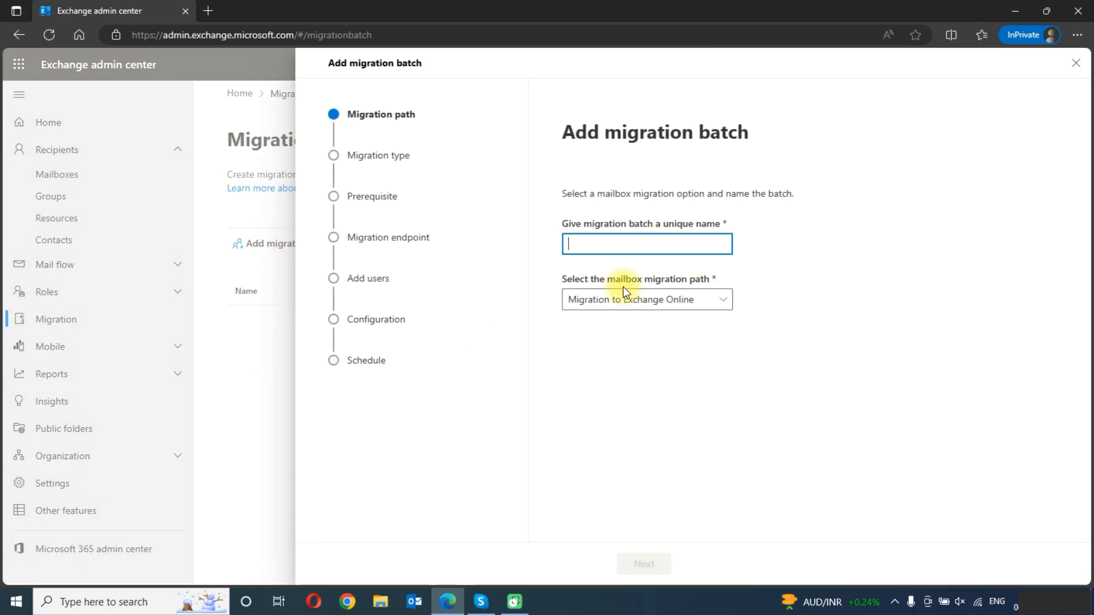
text(GoDaddy Email Migration)
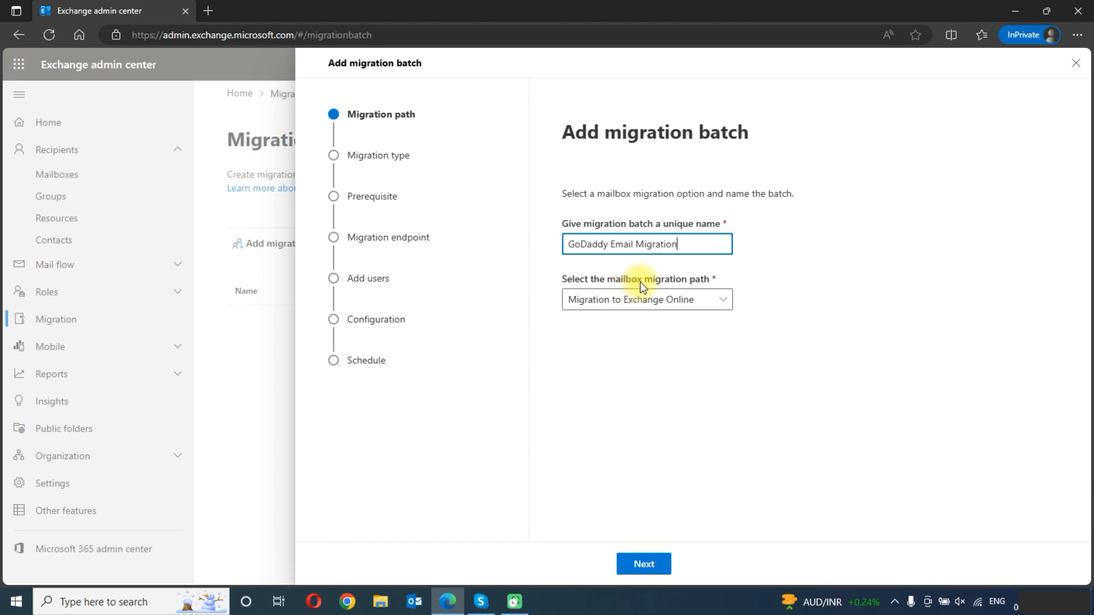
click(636, 563)
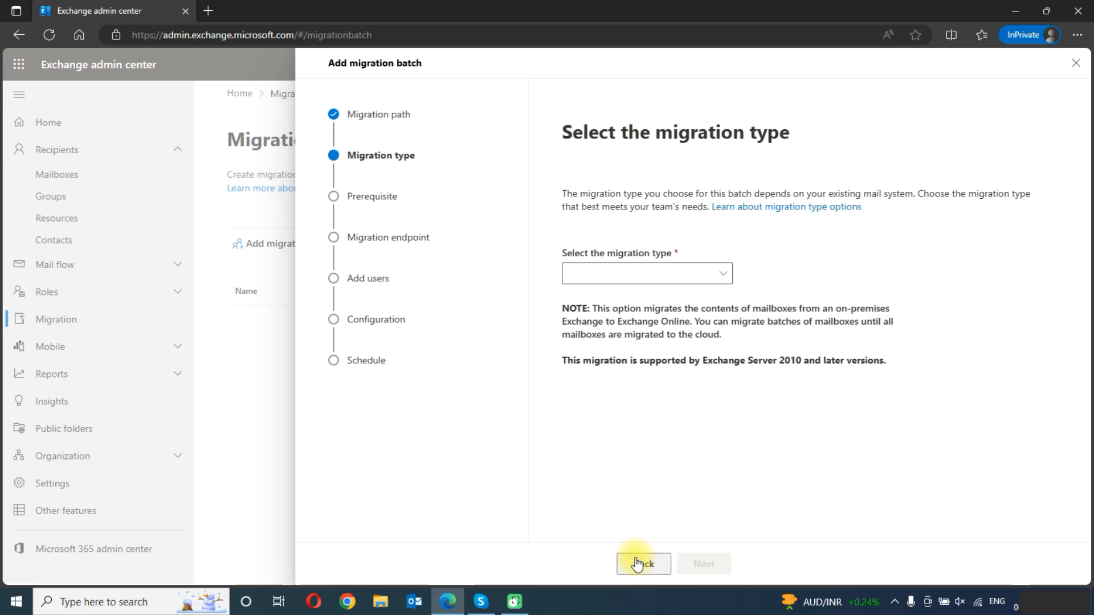
Set the batch's migration type to IMAP migration and continue past the prerequisites.
click(638, 280)
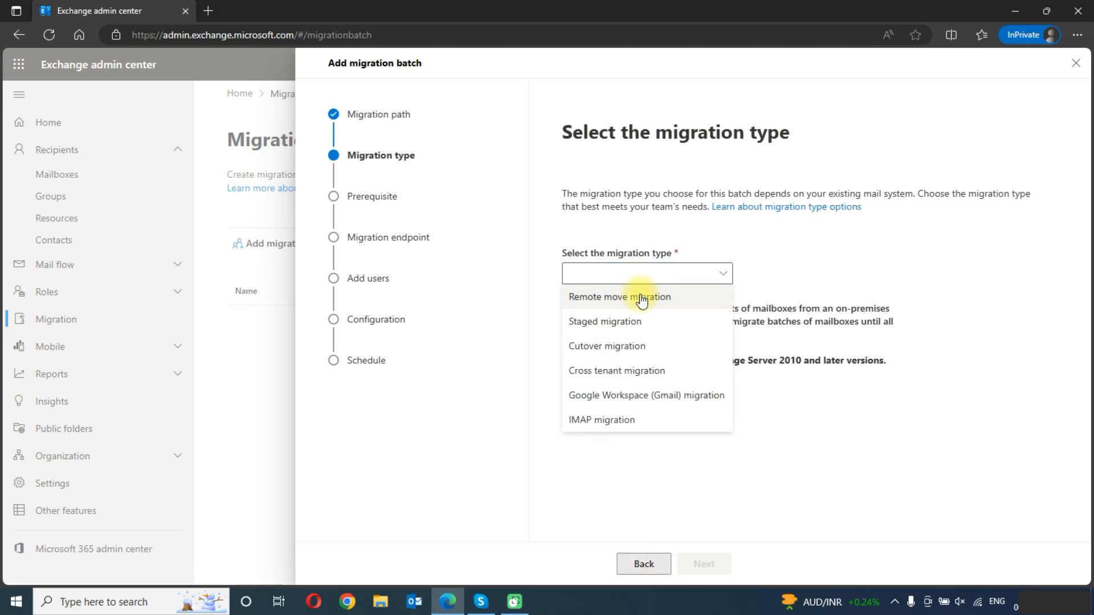
click(622, 421)
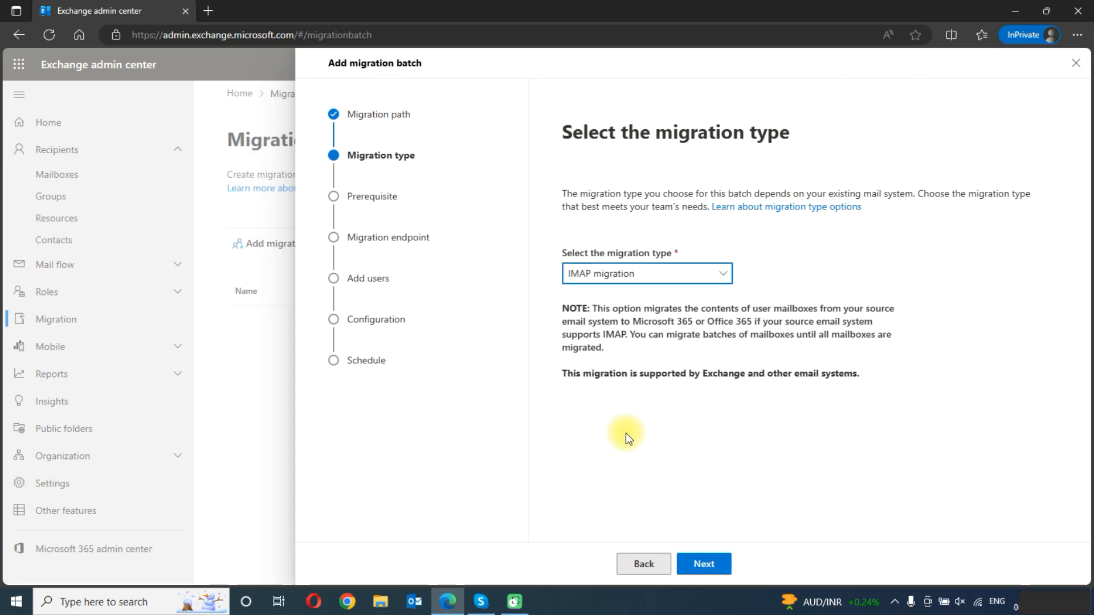
click(701, 563)
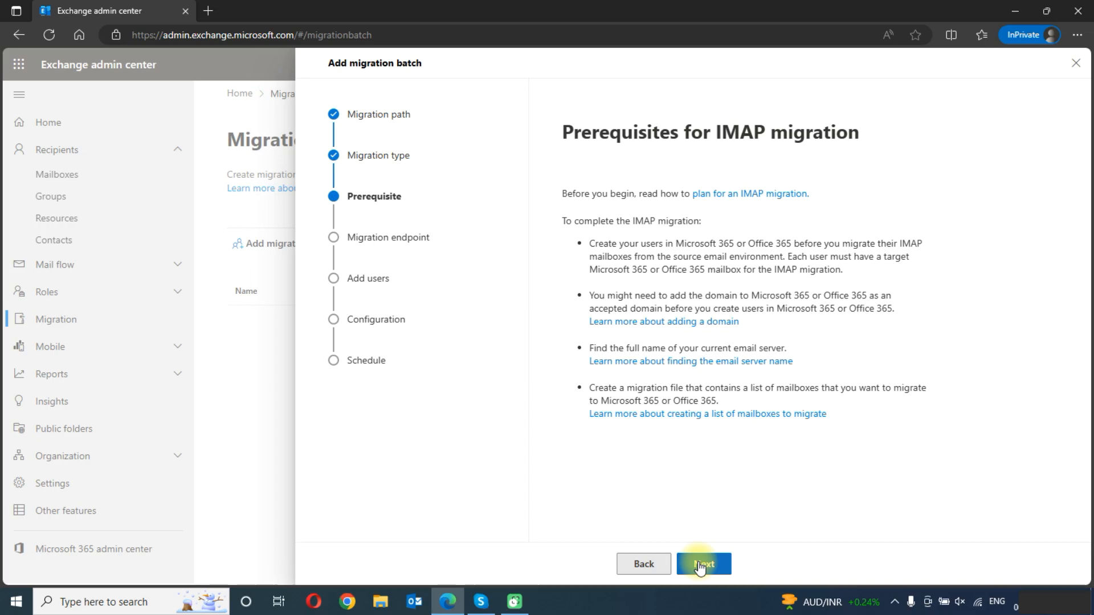
click(700, 565)
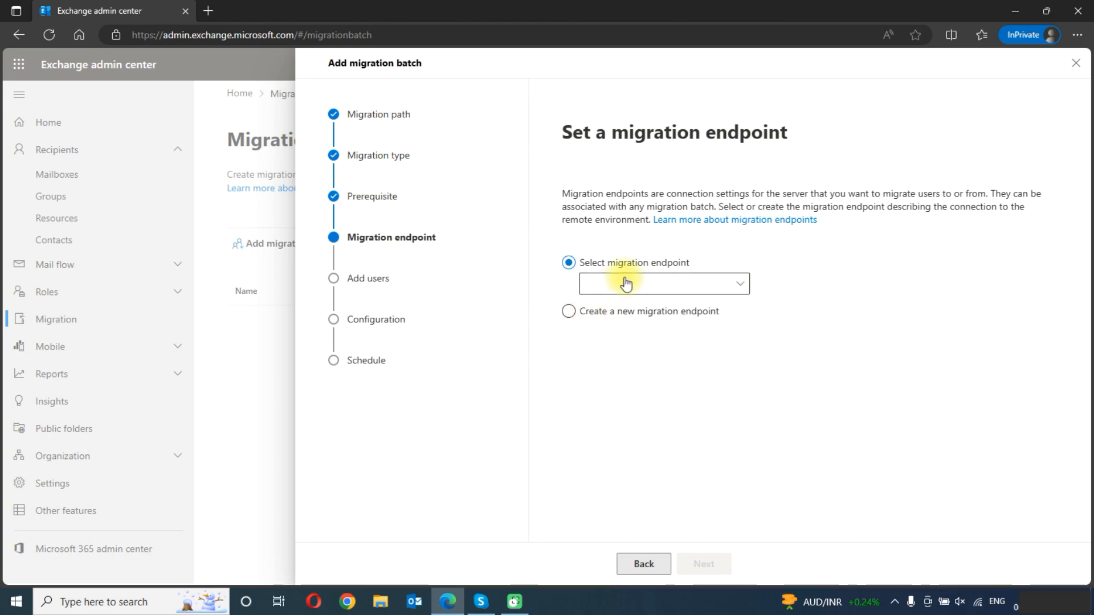
Choose to create a new migration endpoint and name it "GoDaddy Migrate", keeping the default concurrency limits.
click(653, 314)
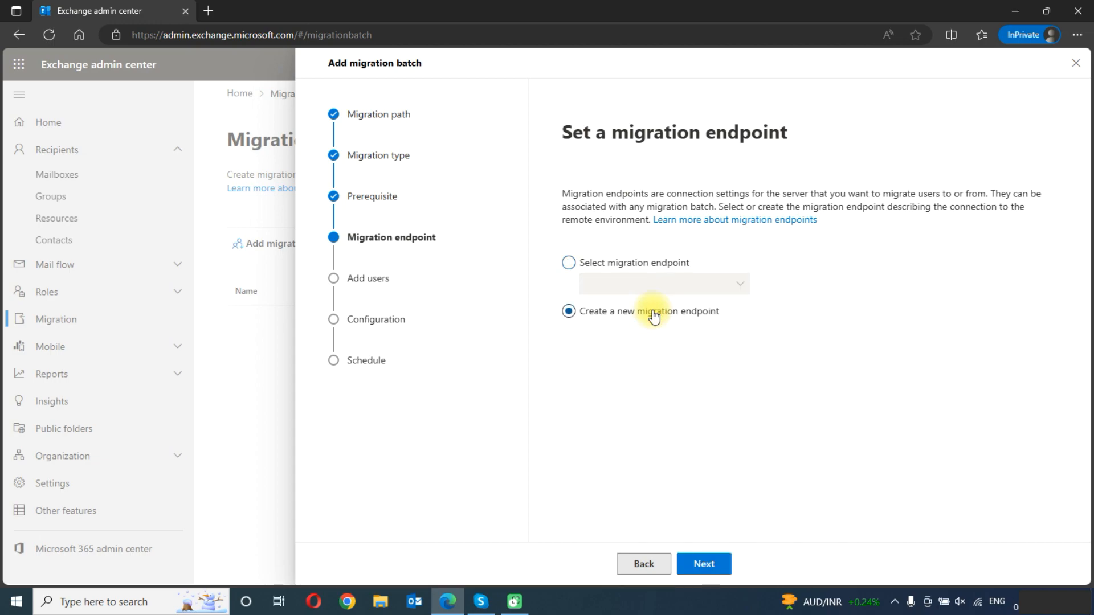
click(708, 564)
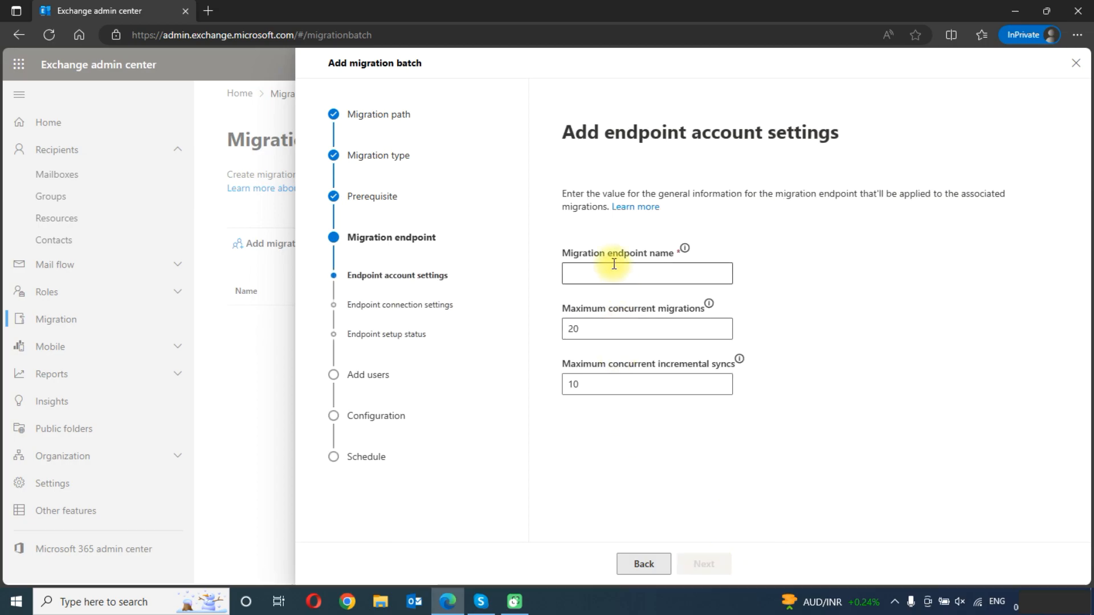
click(663, 273)
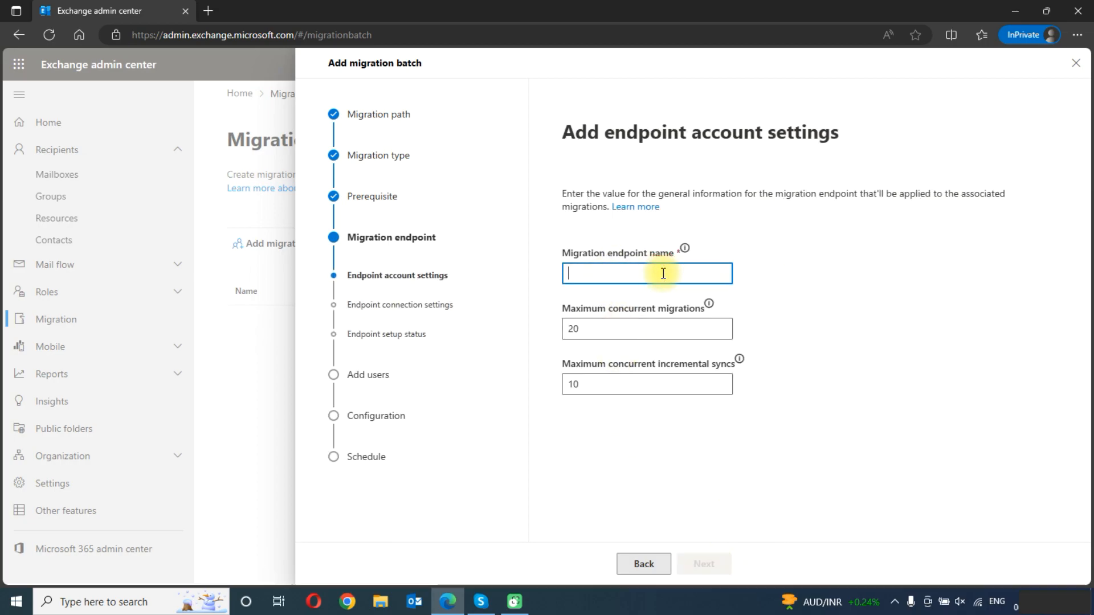
text(Go)
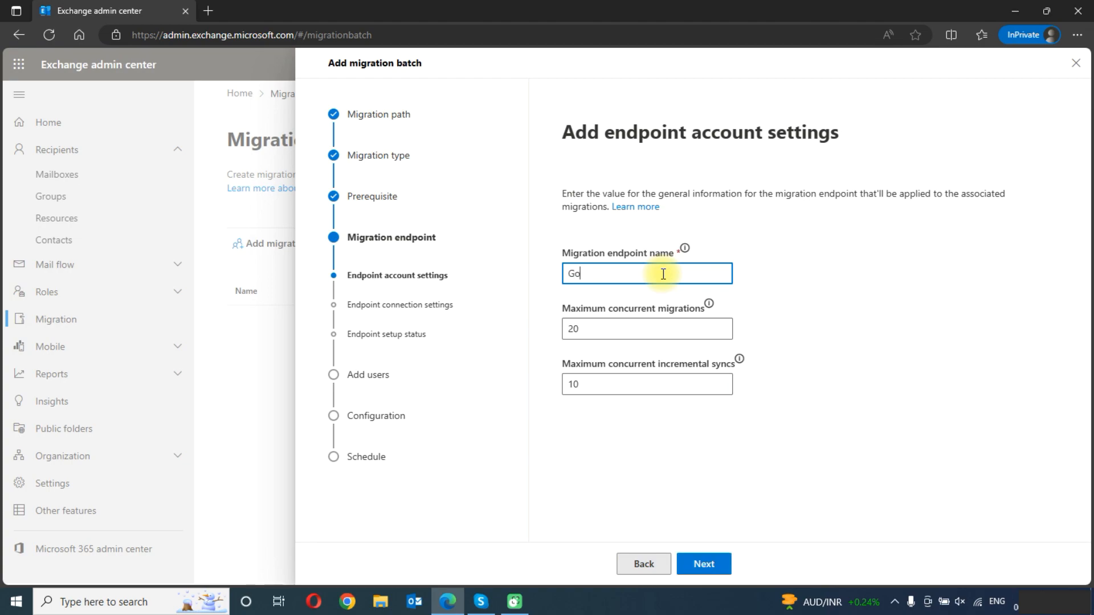
text(Daddy Migrate)
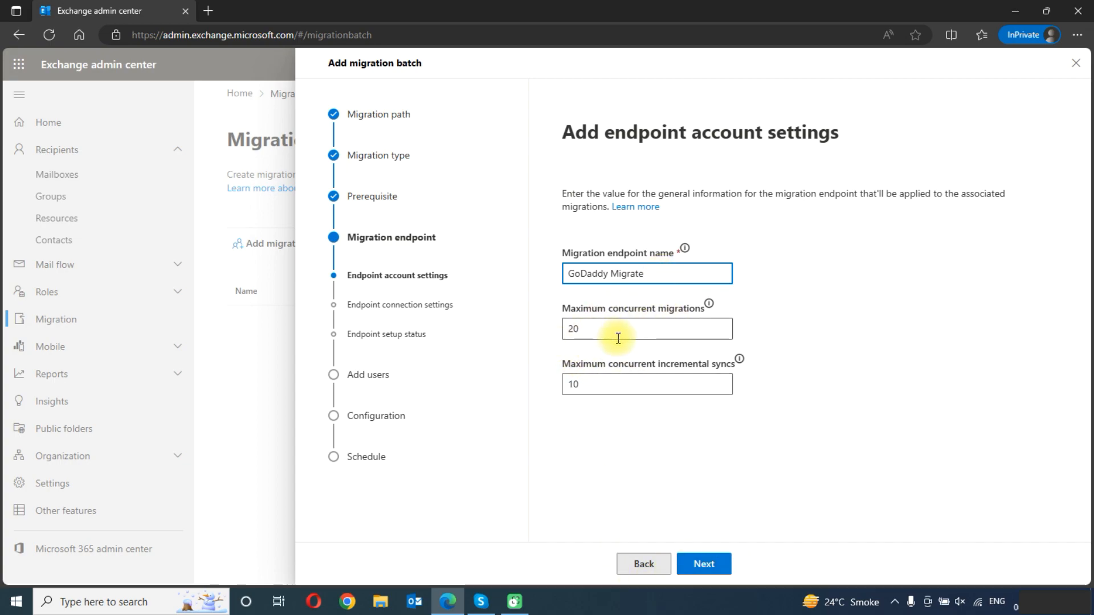
click(713, 567)
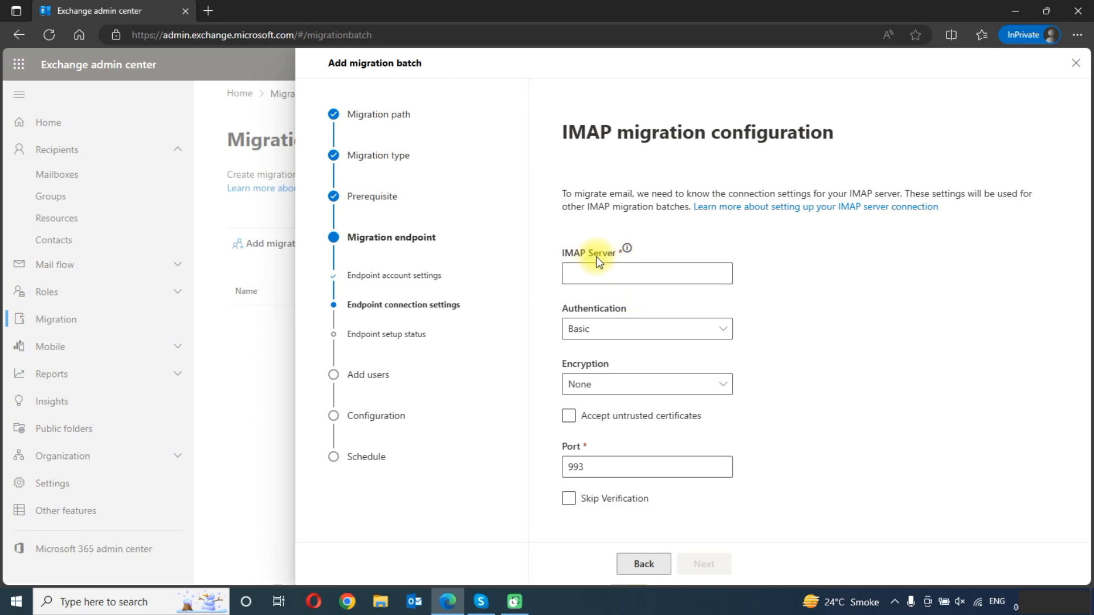
Configure the endpoint connection with IMAP server imap.secureserver.net, SSL encryption and untrusted certificates accepted, and continue to adding users.
click(584, 278)
text(imap.secureserver.net)
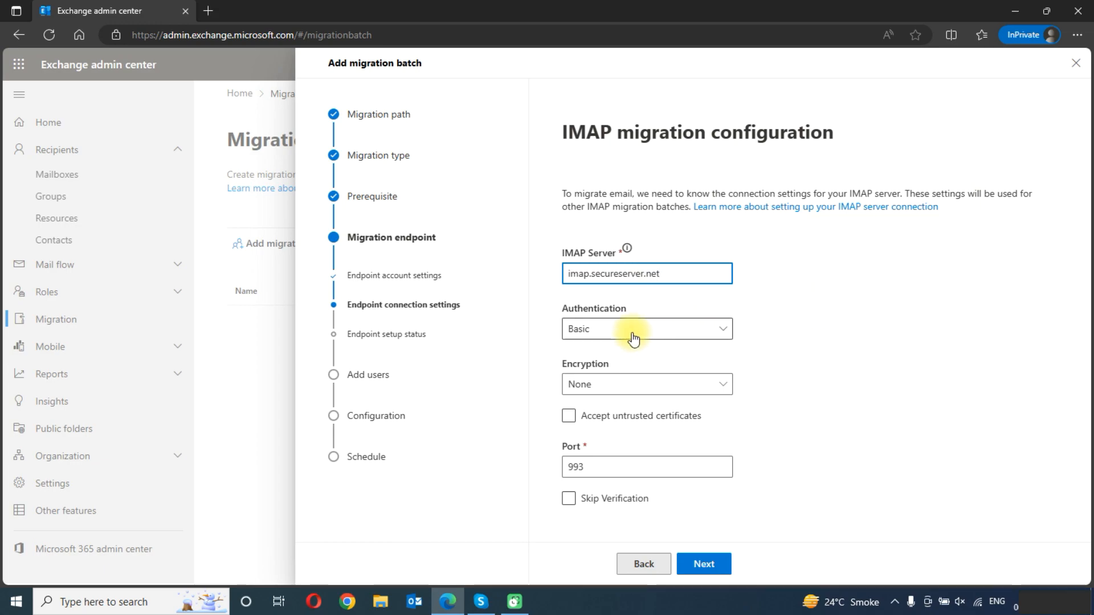
click(622, 385)
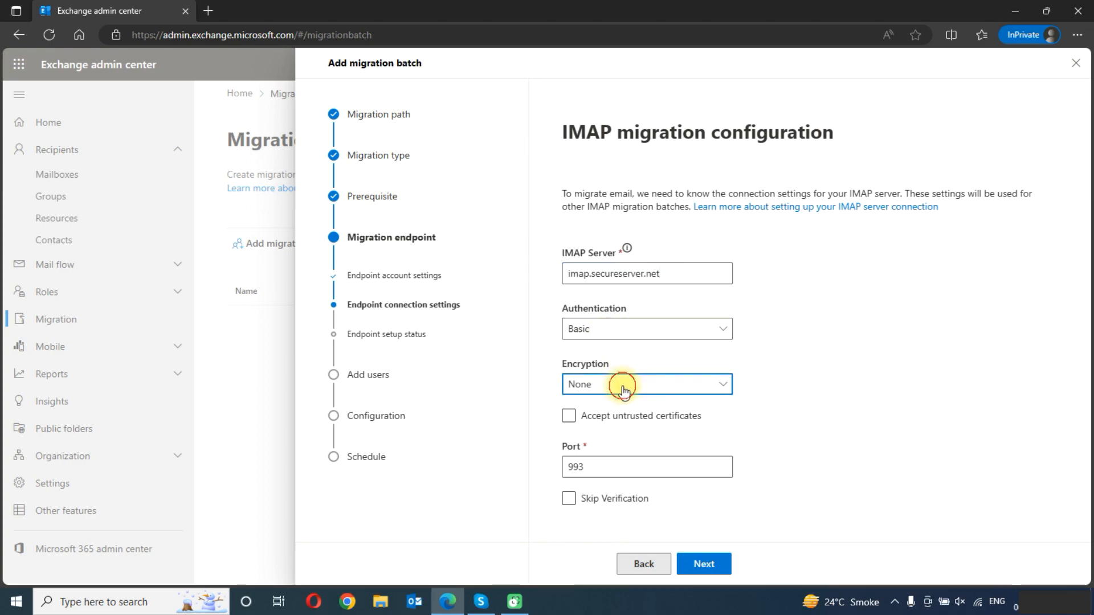
click(629, 431)
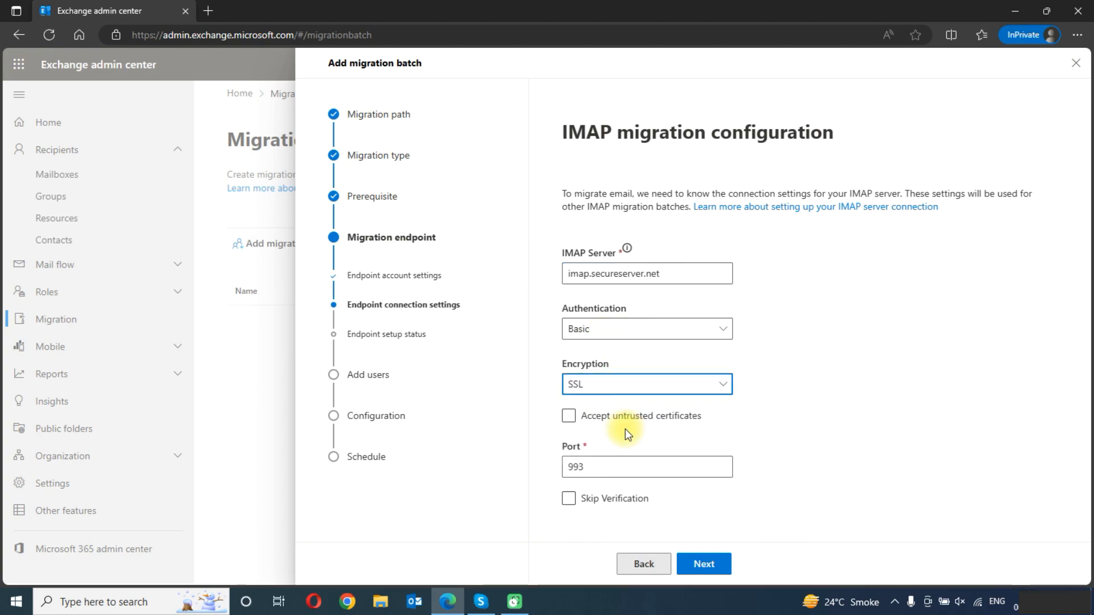
click(569, 418)
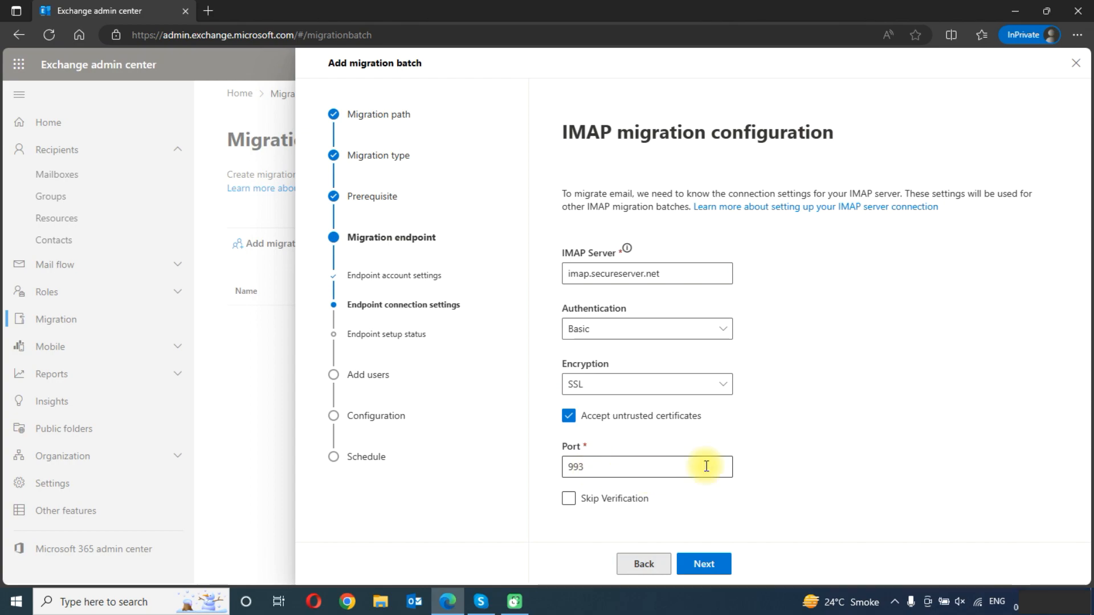
click(704, 564)
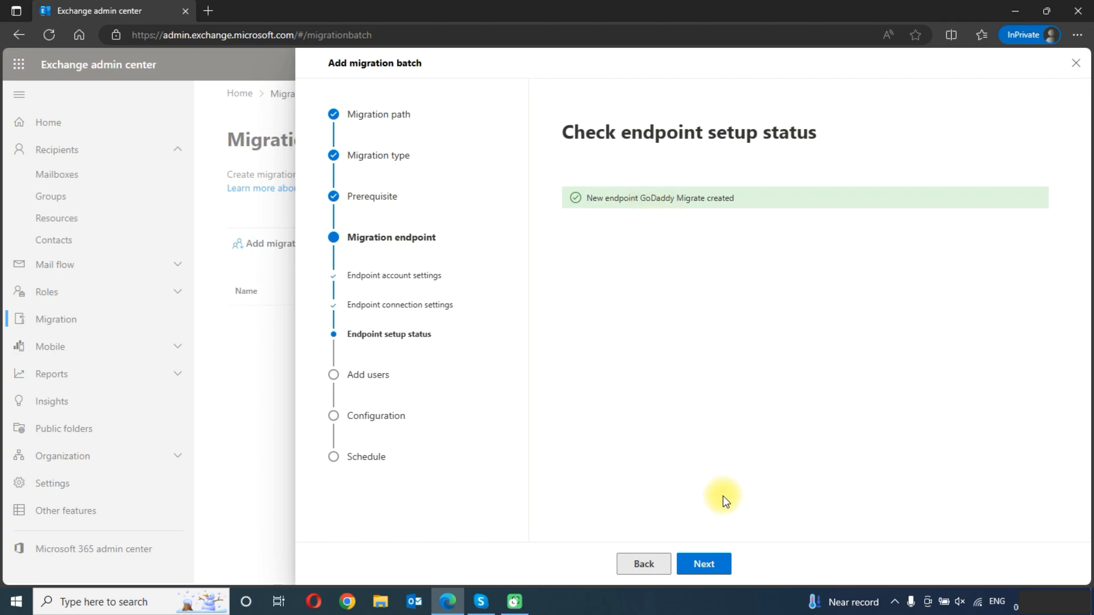
click(712, 564)
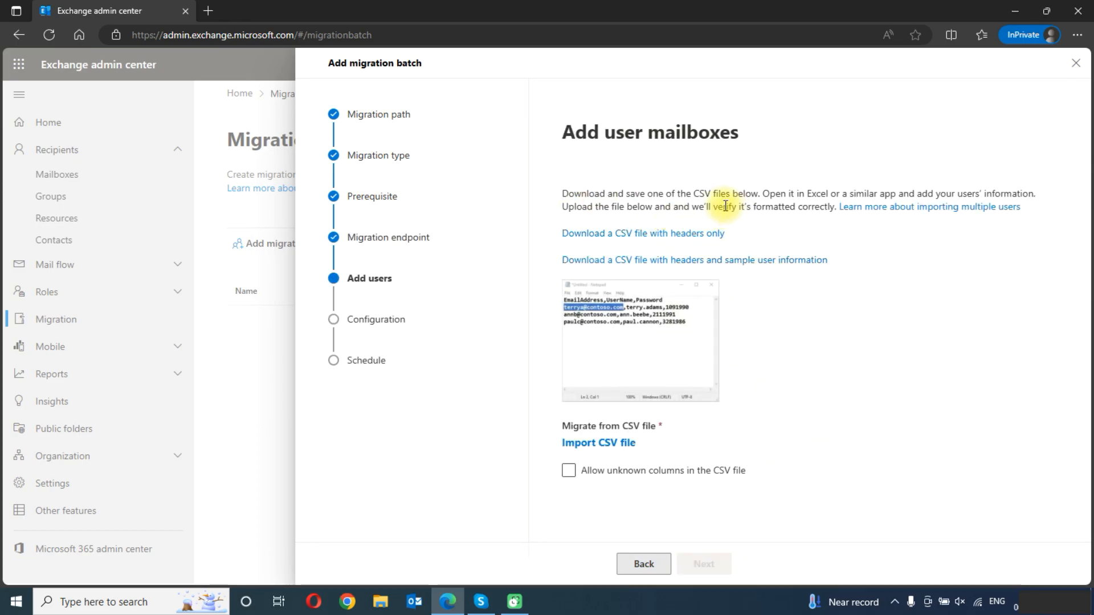
Download the CSV template with headers only and open it in Excel.
click(645, 238)
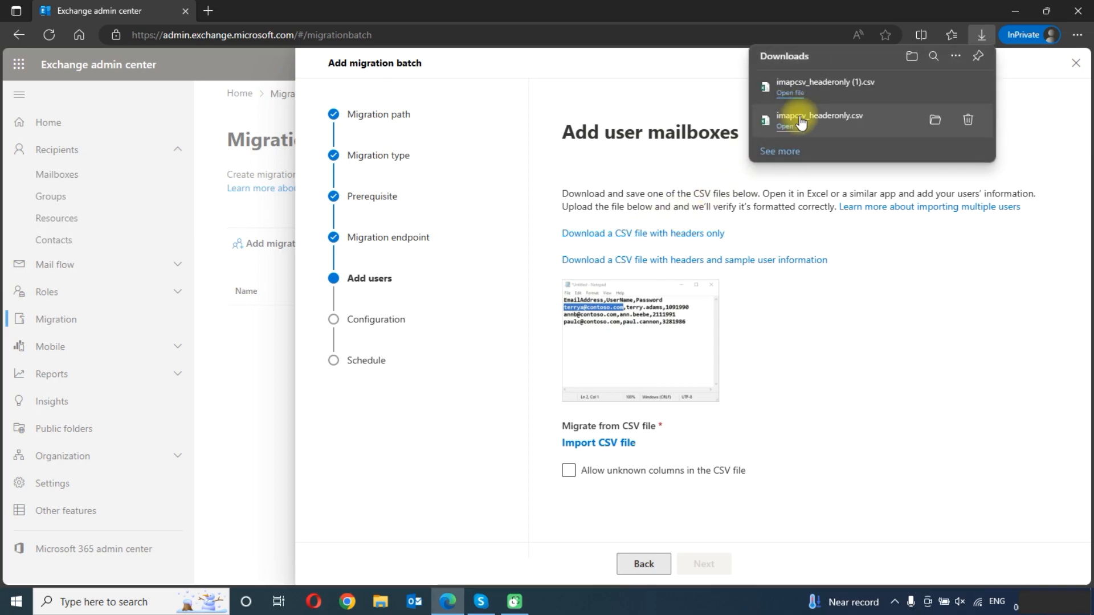
click(791, 95)
click(791, 93)
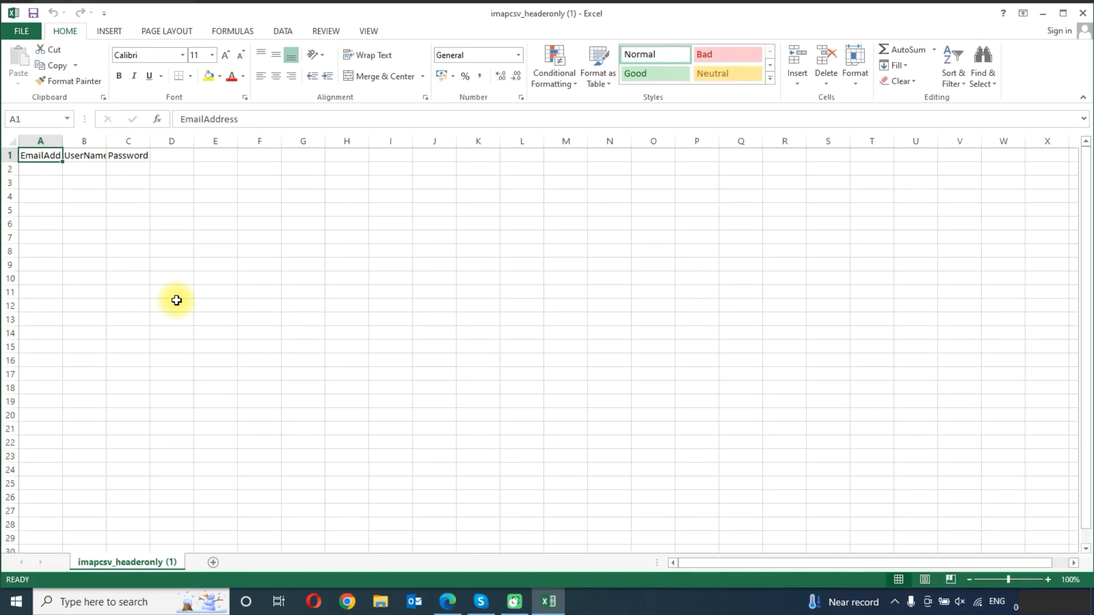
Widen the template's columns and enter the first target mailbox's Office 365 email address in cell A2.
drag(61, 139, 467, 140)
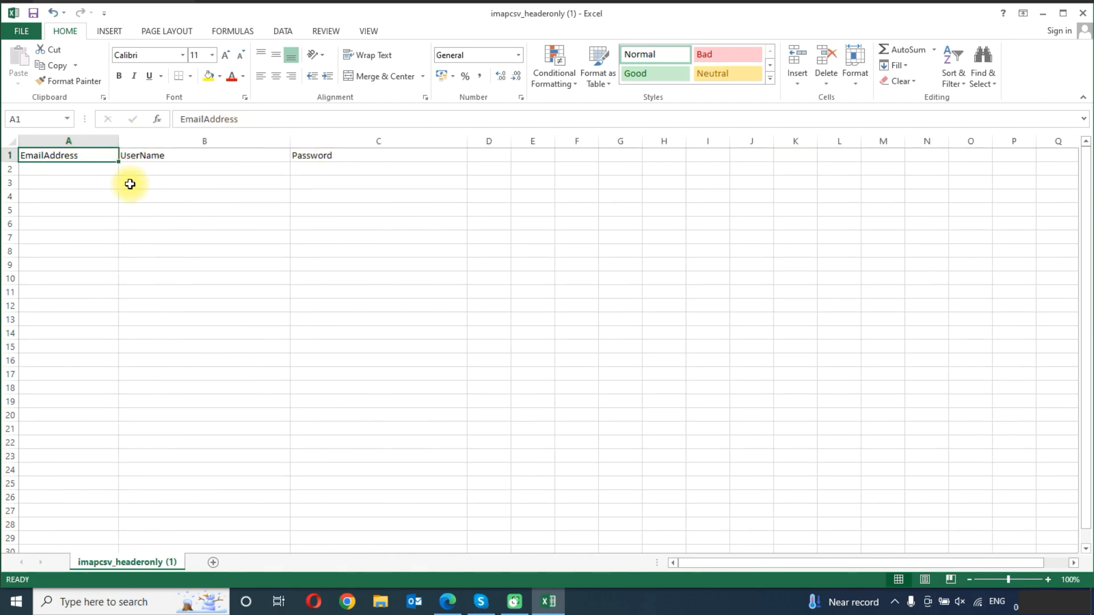
click(97, 174)
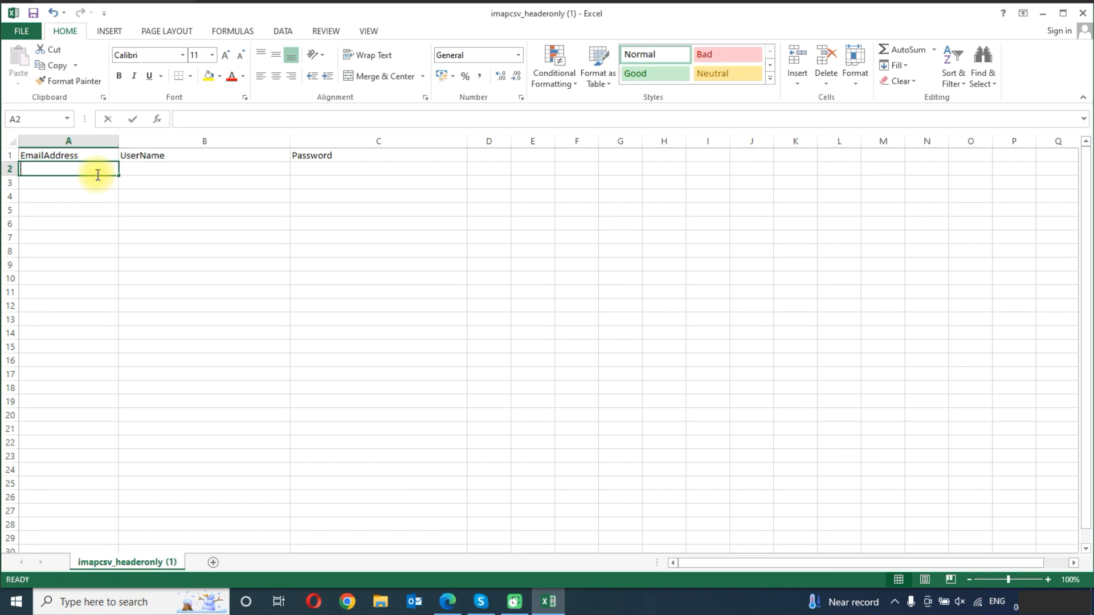
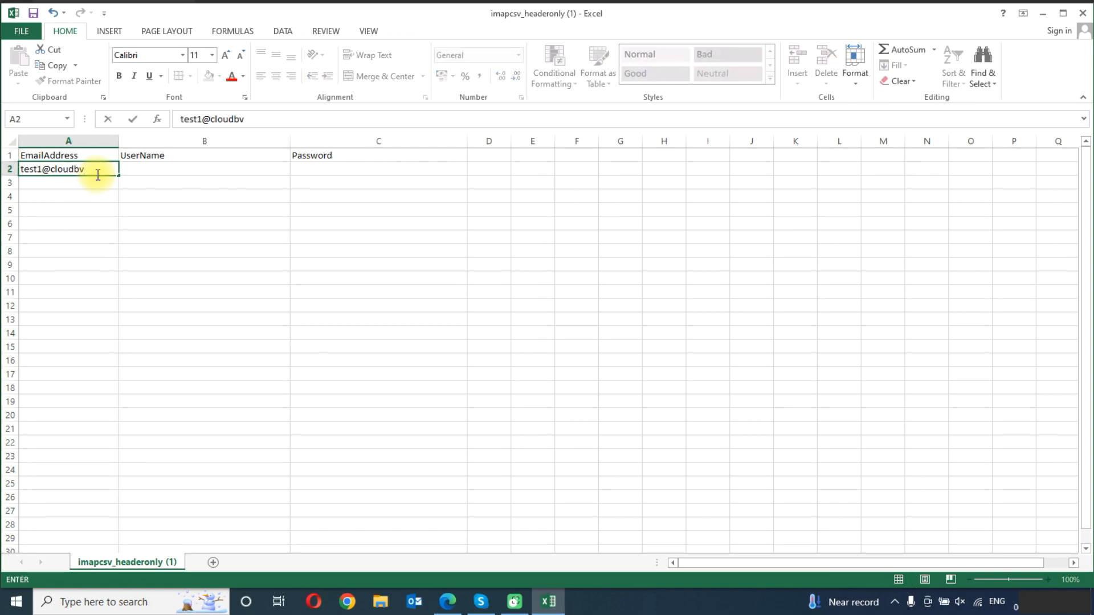
key(Return)
Copy the first email address into A3 with its number changed to 2, and widen the EmailAddress column to fit.
click(94, 170)
key(ctrl+c)
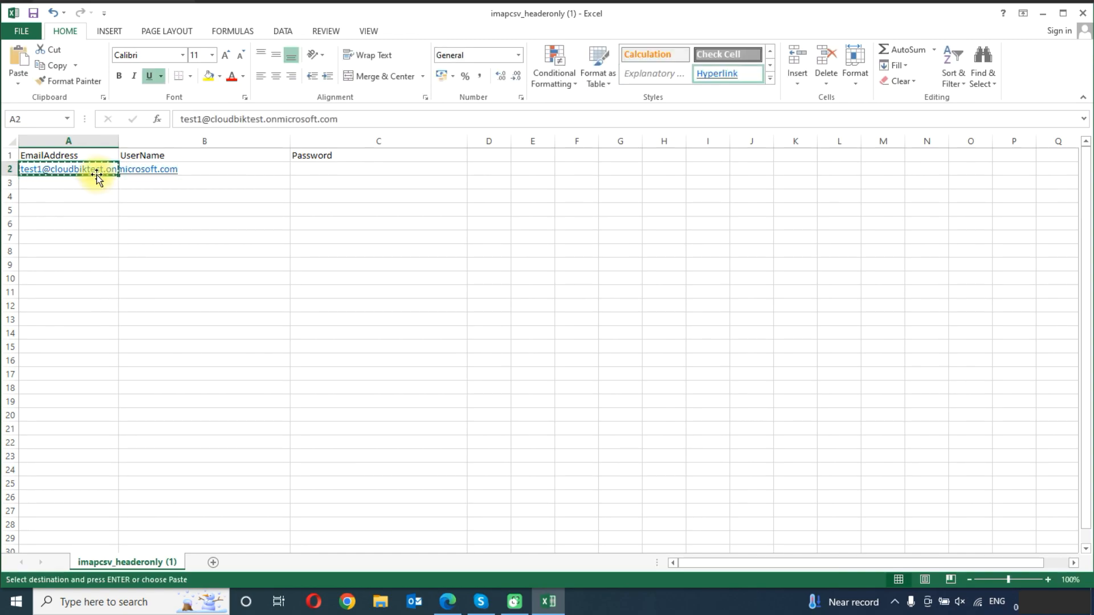
click(94, 182)
key(ctrl+v)
click(204, 120)
key(BackSpace)
text(2)
click(220, 196)
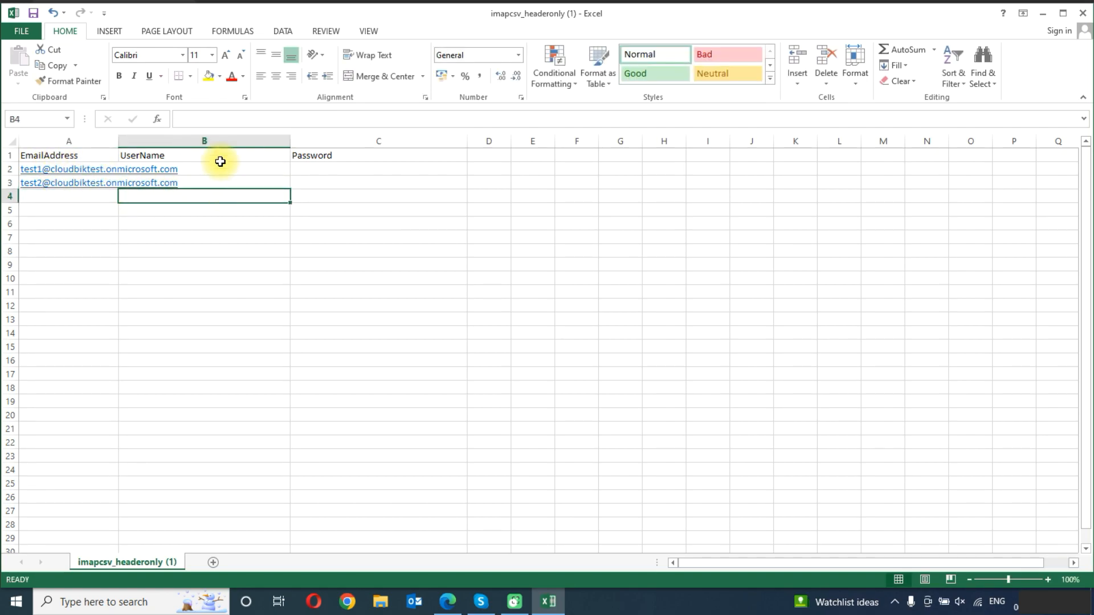
drag(121, 142, 234, 142)
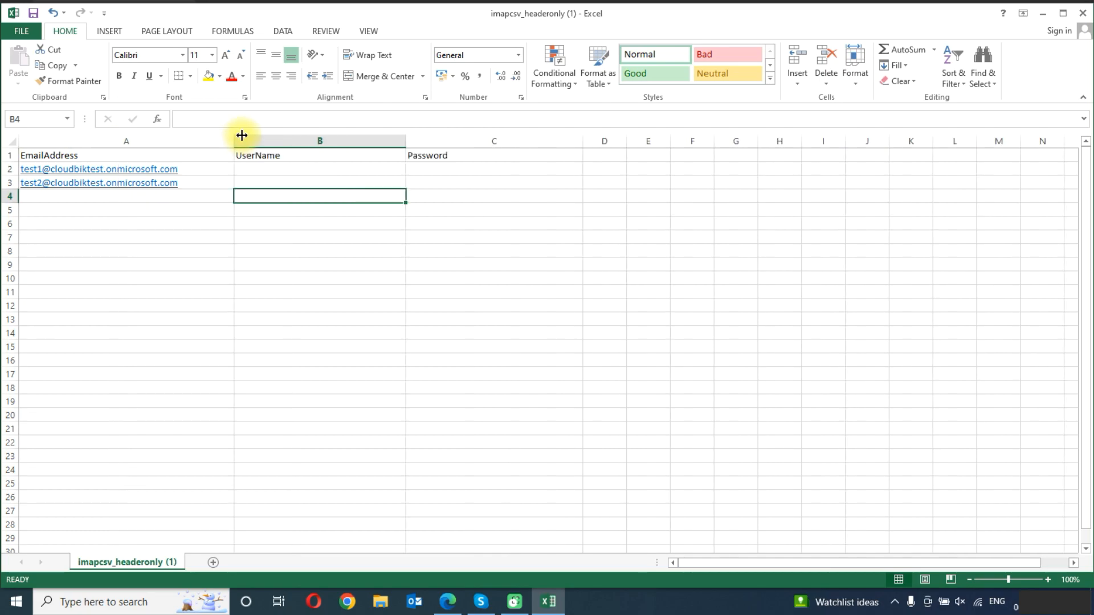
Enter the source mailbox usernames for both users in cells B2 and B3.
click(303, 171)
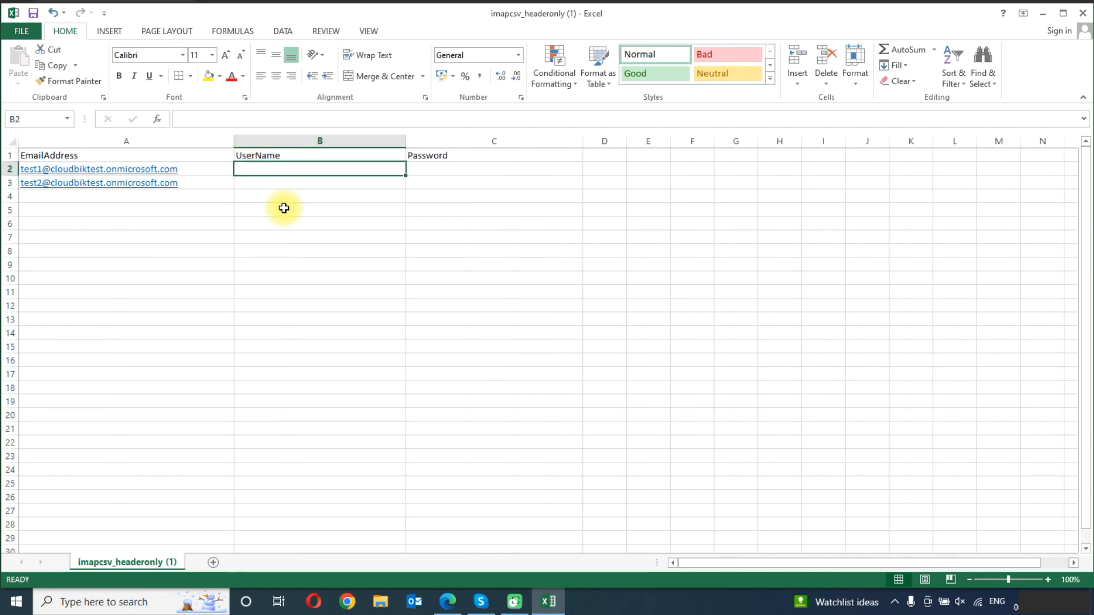
text(m)
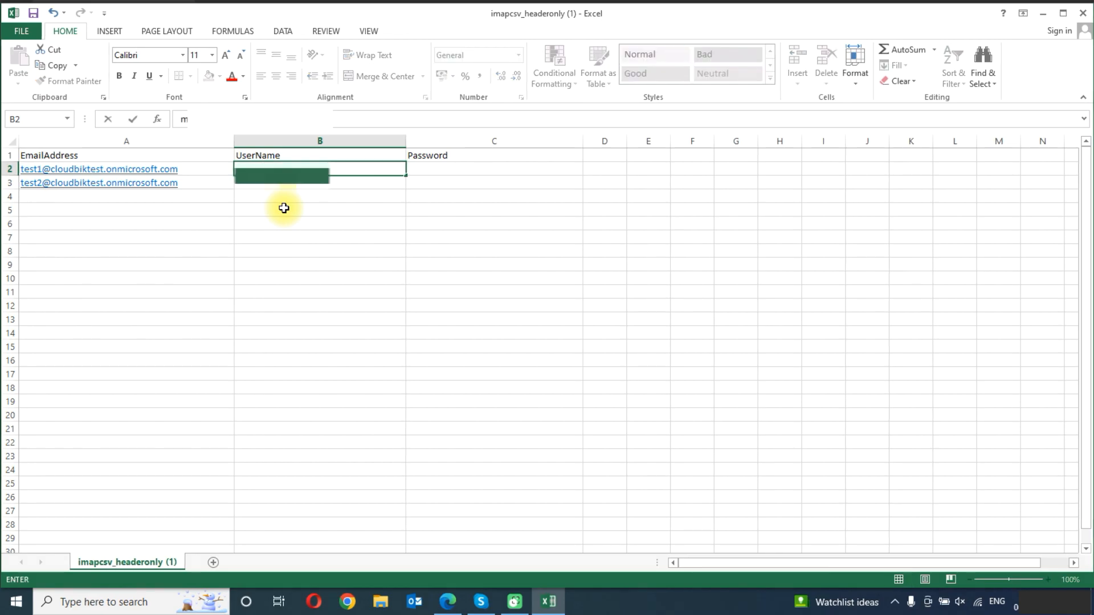
key(Return)
text(p)
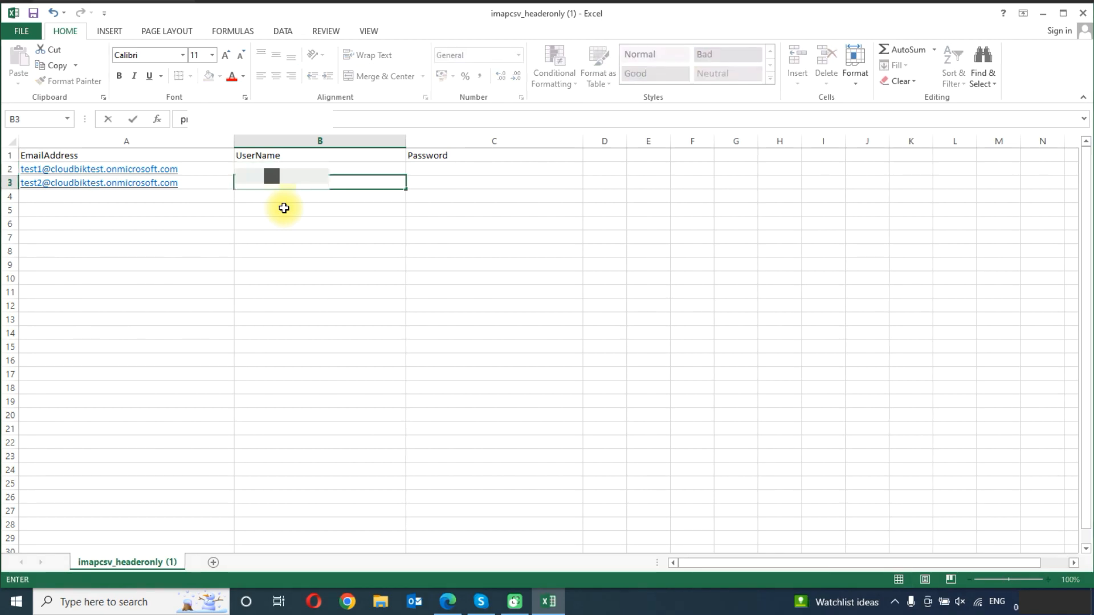
key(Right)
Enter each source mailbox's account password in cells C2 and C3.
key(Up)
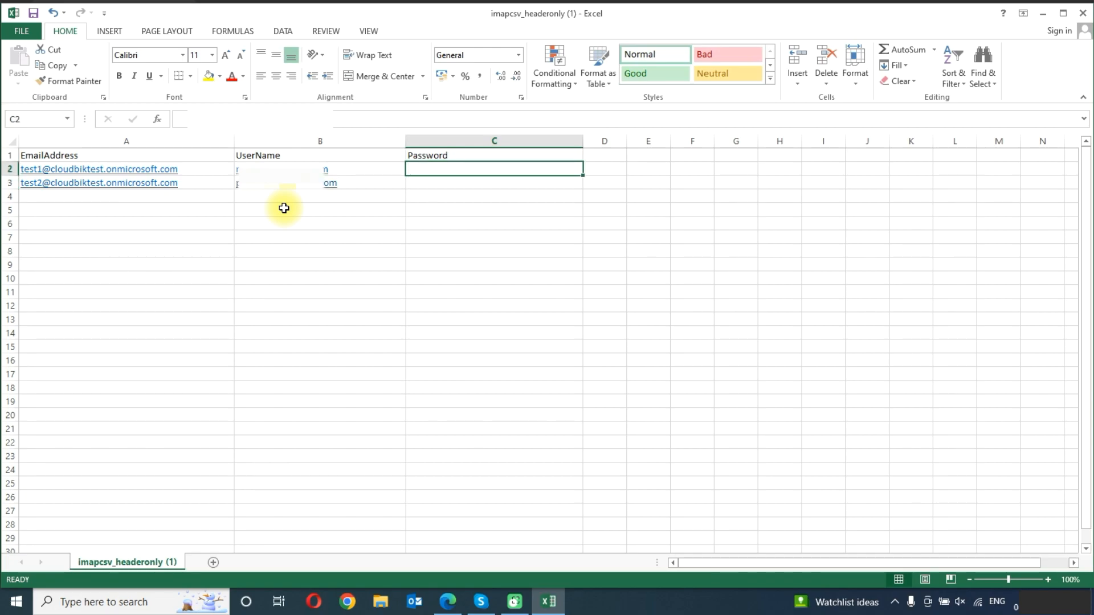
text(cl)
key(Return)
text(cl)
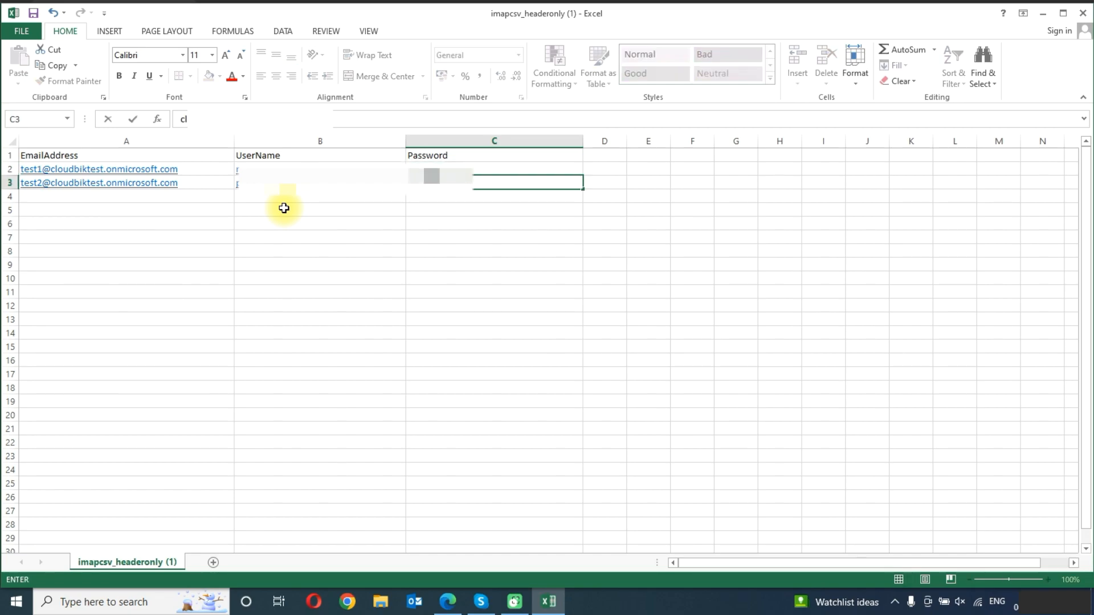
key(Return)
key(Left)
key(Up)
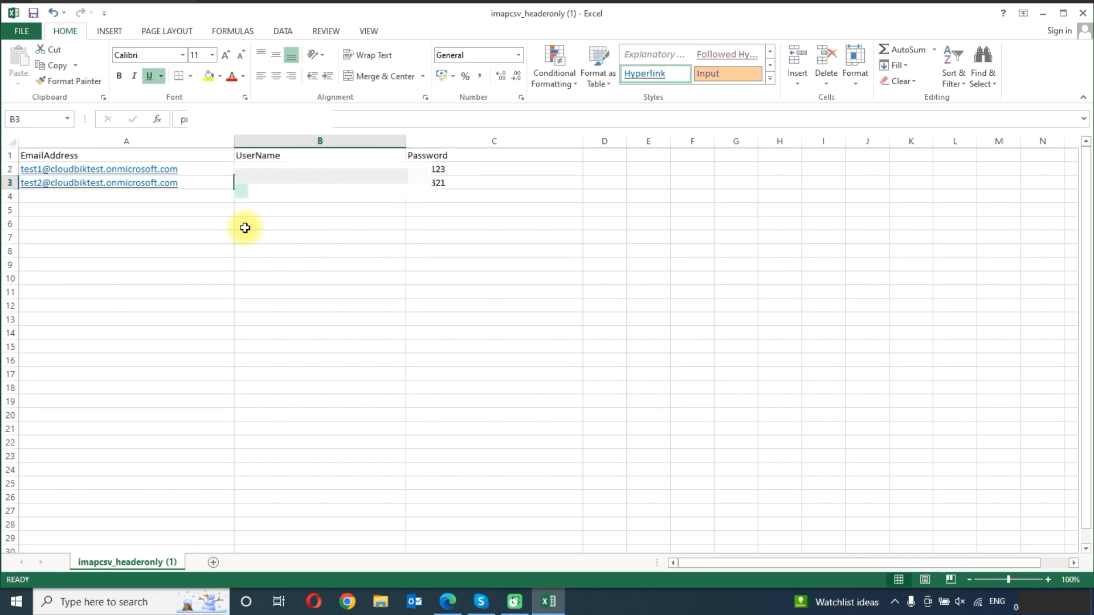
click(345, 213)
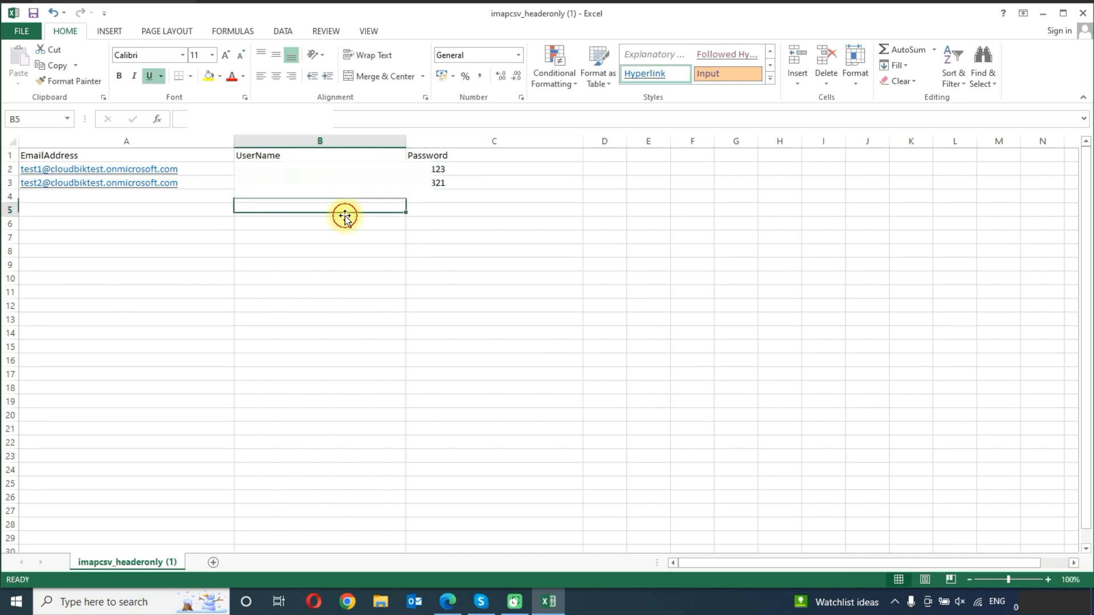
click(363, 172)
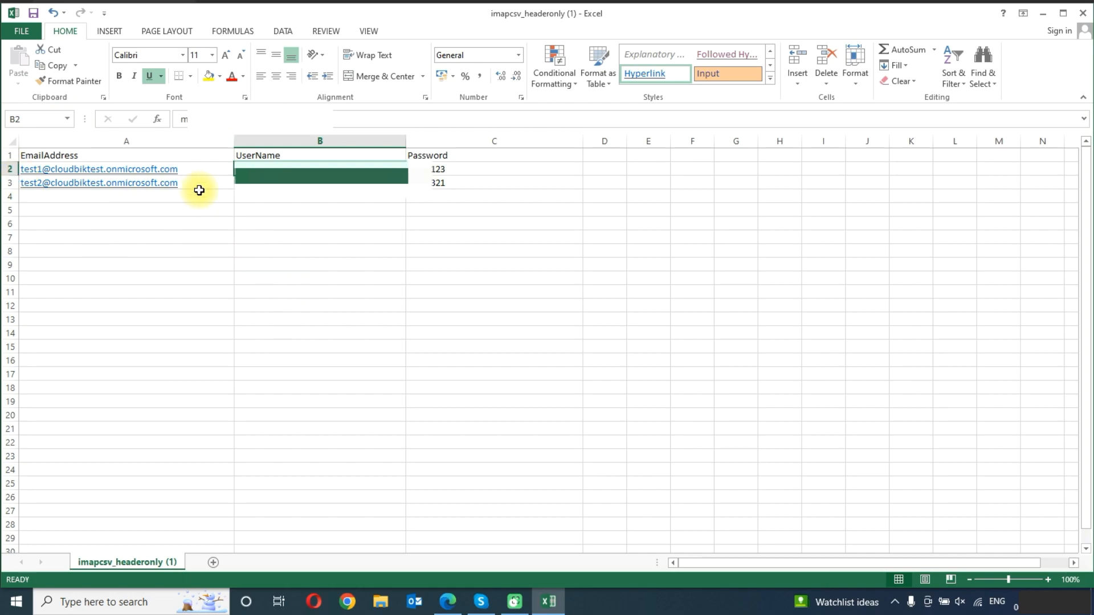
click(220, 241)
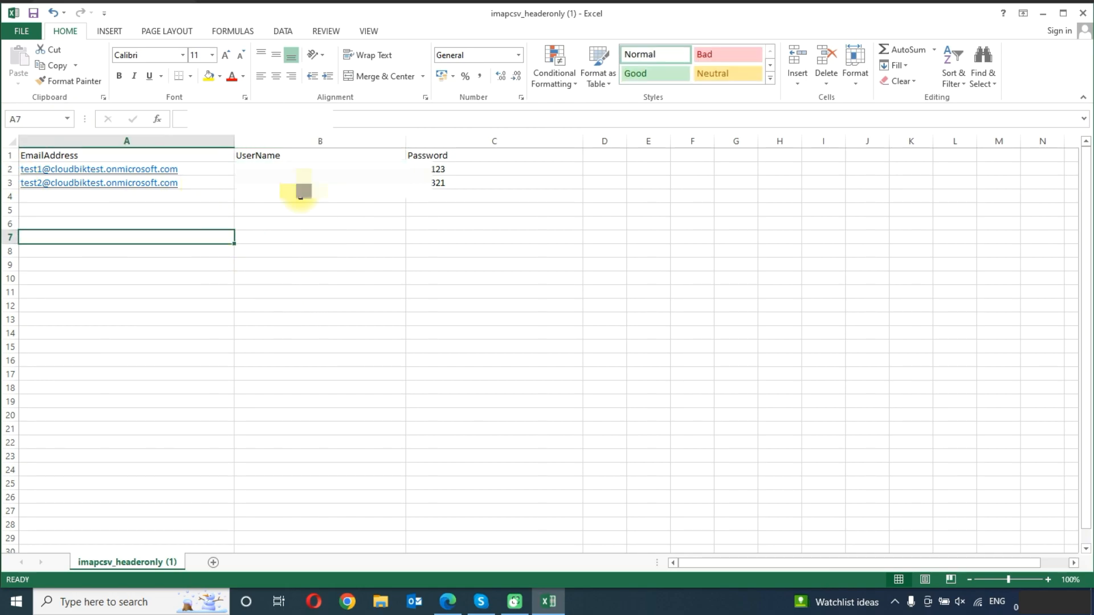
Save the user list, keeping the CSV format, and close Excel to return to the migration batch wizard.
key(ctrl+s)
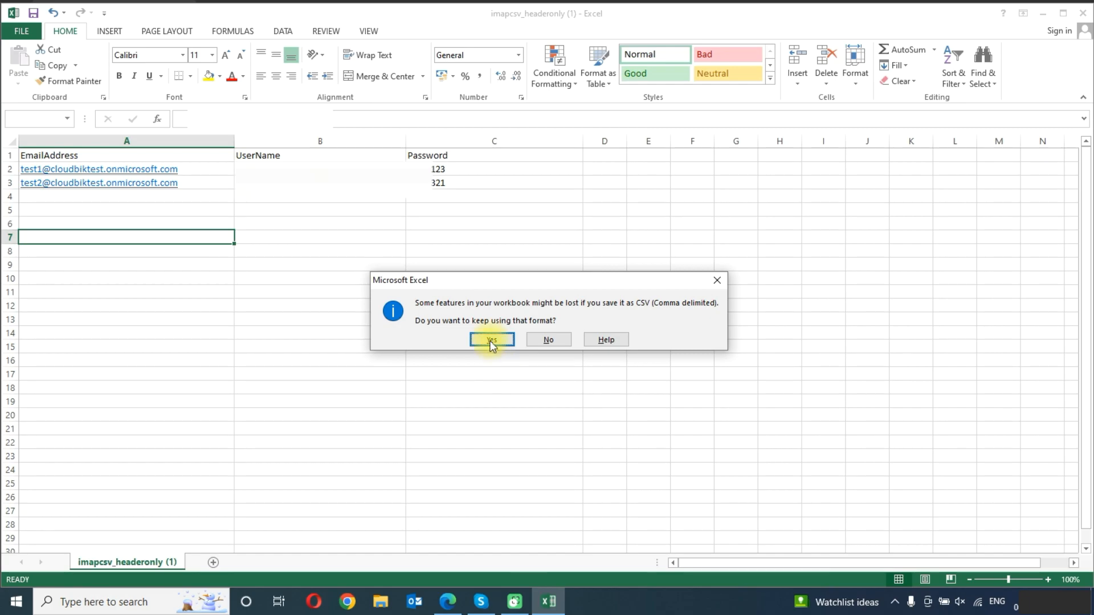
click(491, 341)
click(1083, 13)
click(552, 315)
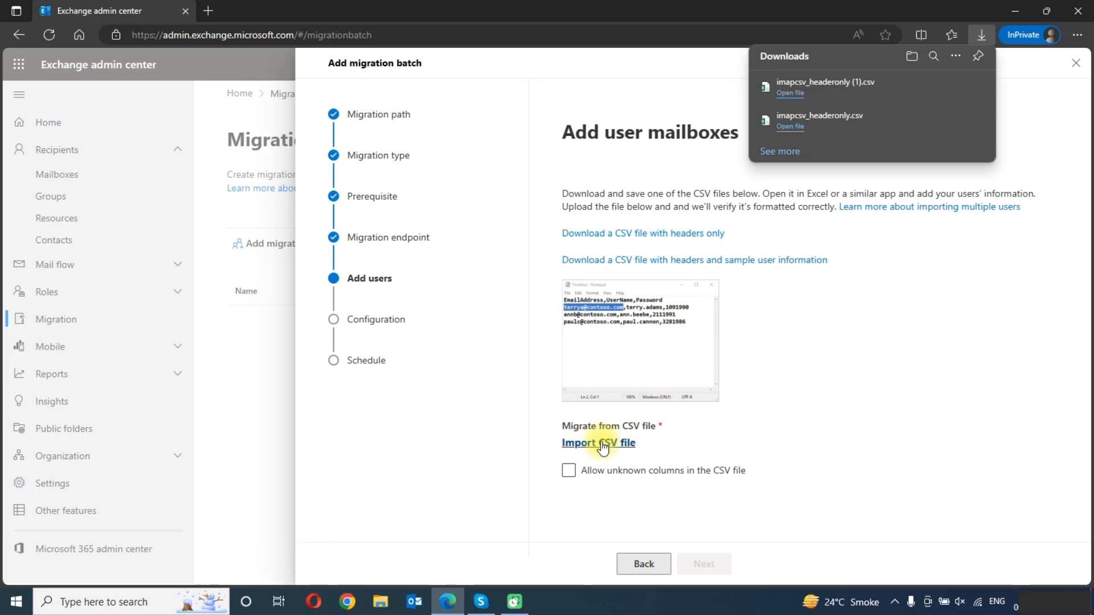
Import imapcsv_headeronly (1).csv from Downloads as the batch's user list and continue to the configuration settings.
click(602, 447)
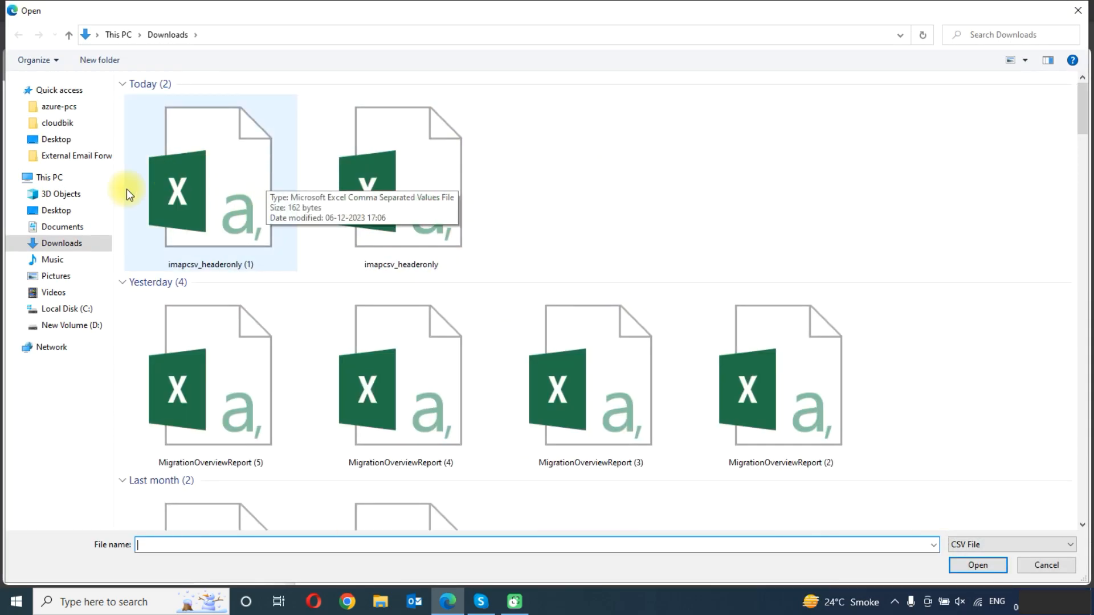
click(201, 183)
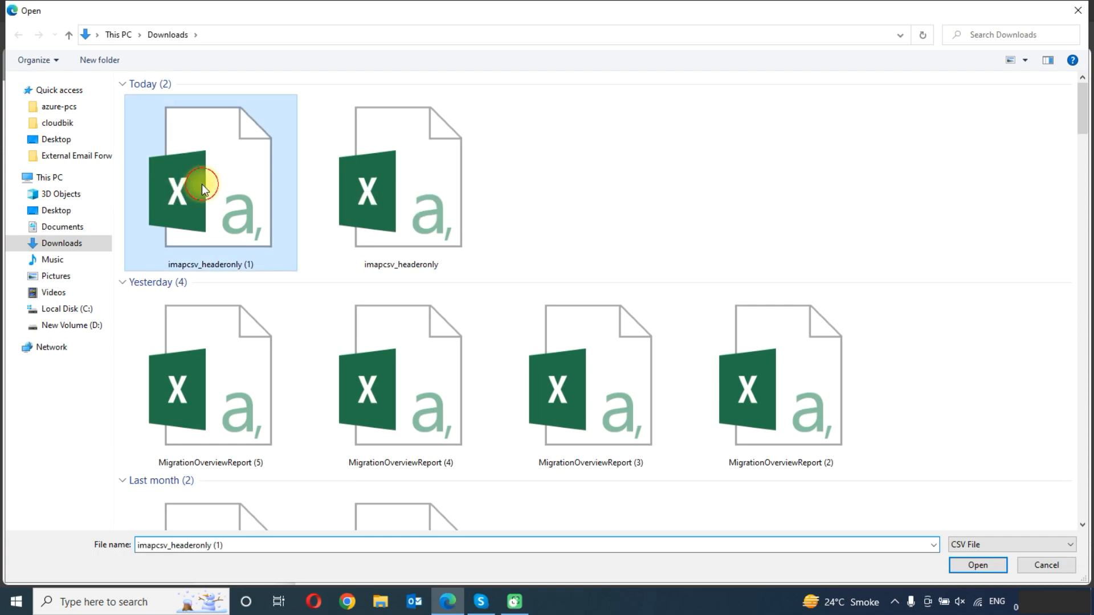
click(974, 565)
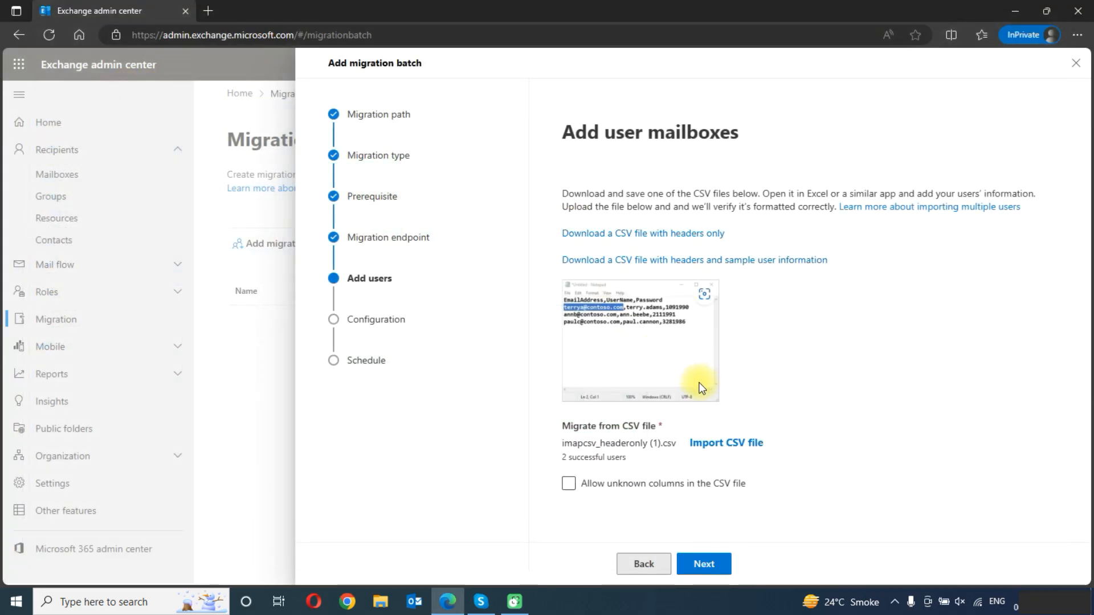
click(704, 564)
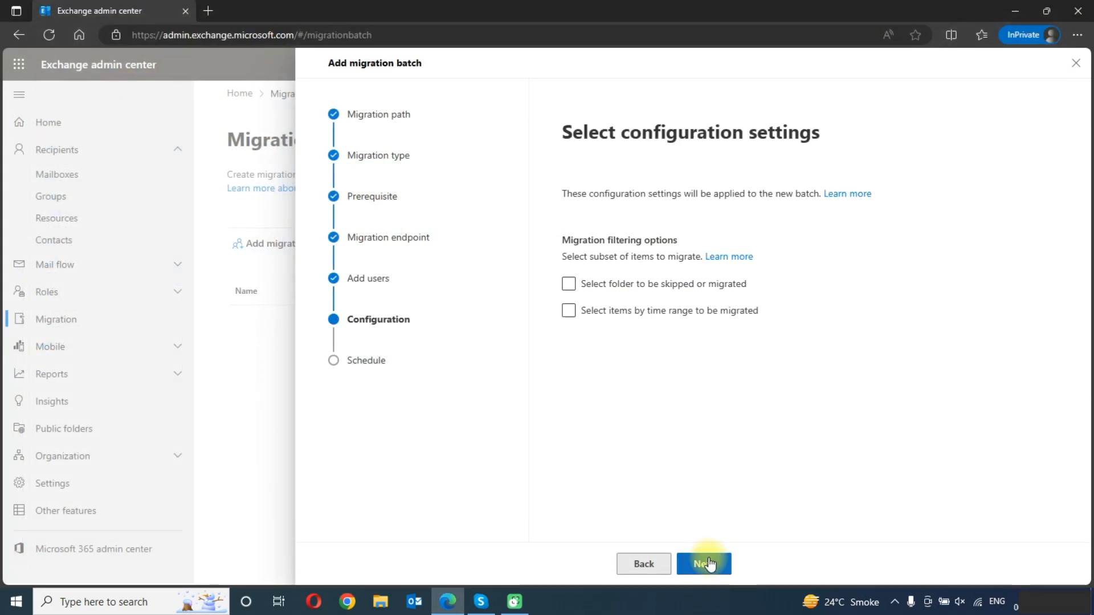
click(625, 292)
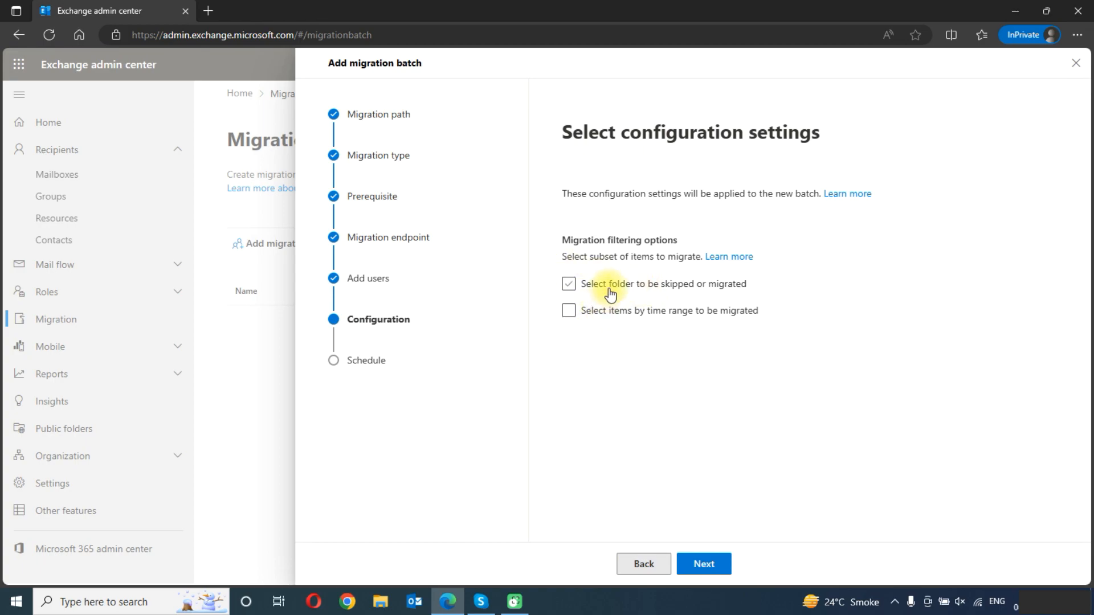
click(613, 290)
click(612, 291)
click(632, 313)
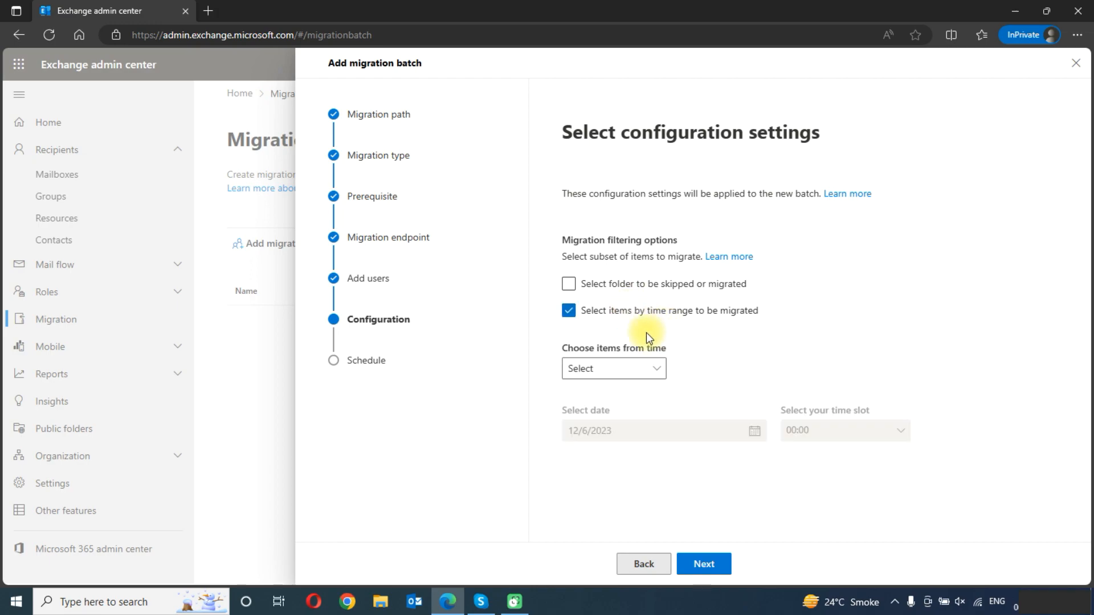
click(620, 313)
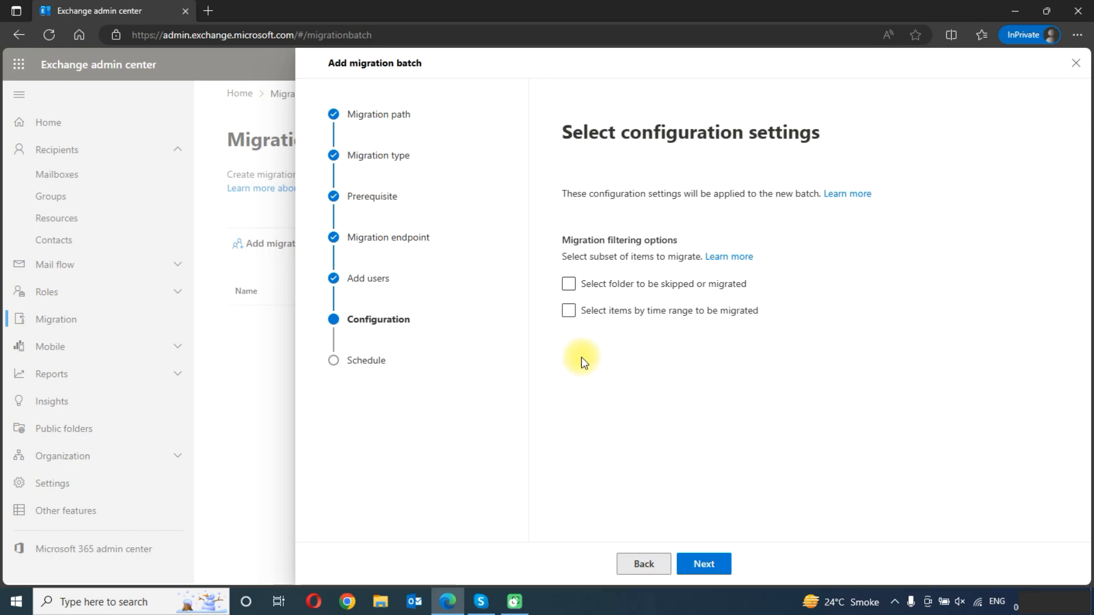
Schedule the batch without filters, keeping automatic start and setting the time zone to India Standard Time, and create it.
click(713, 566)
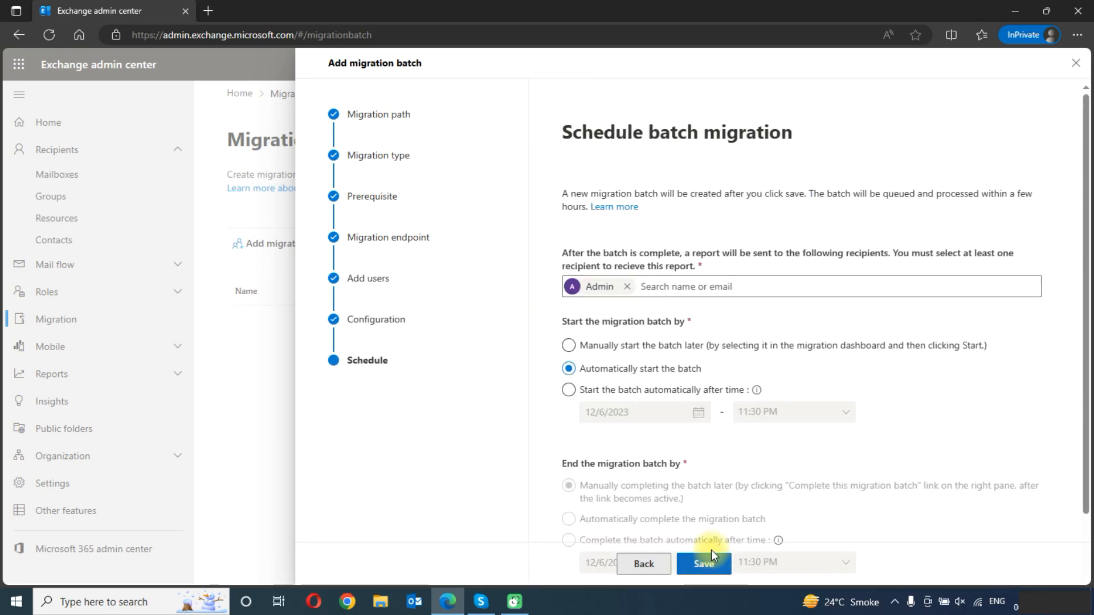
scroll(676, 294, down, 2)
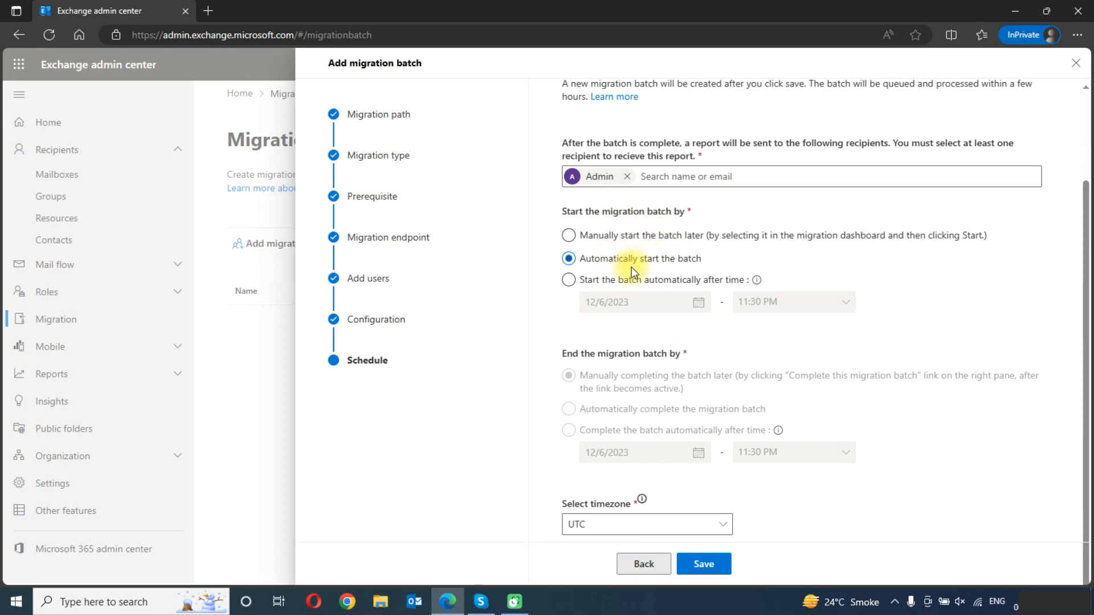
click(629, 523)
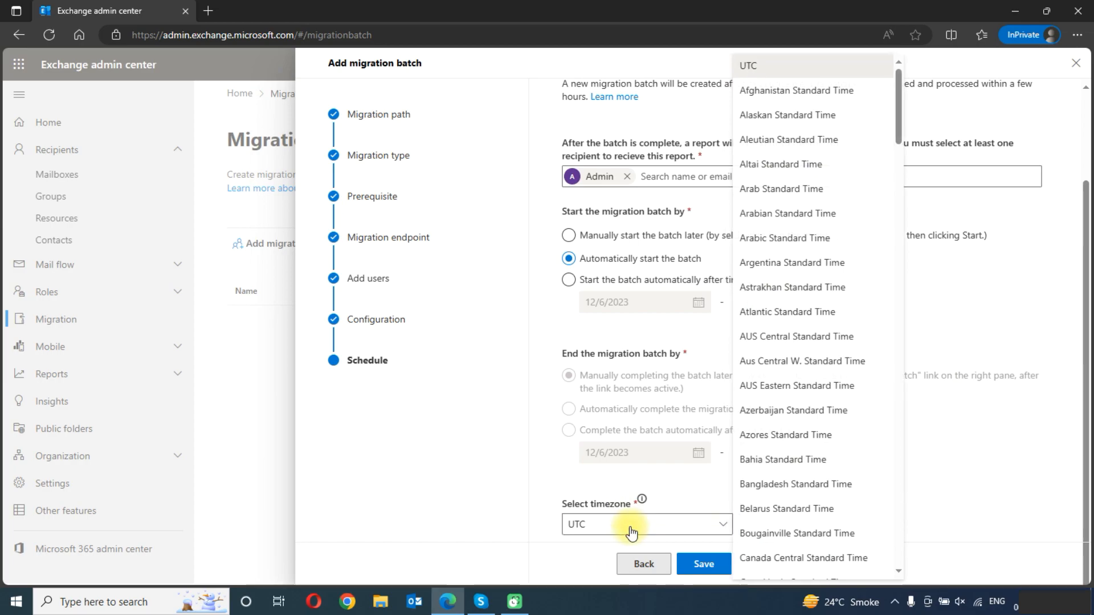
scroll(843, 341, down, 6)
scroll(843, 376, down, 10)
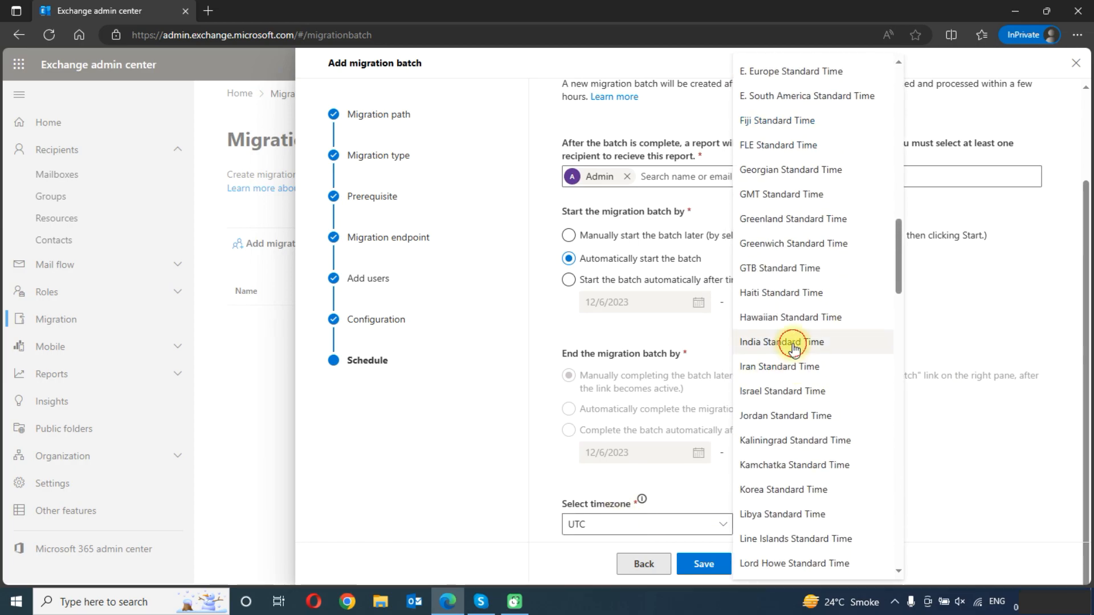
click(785, 342)
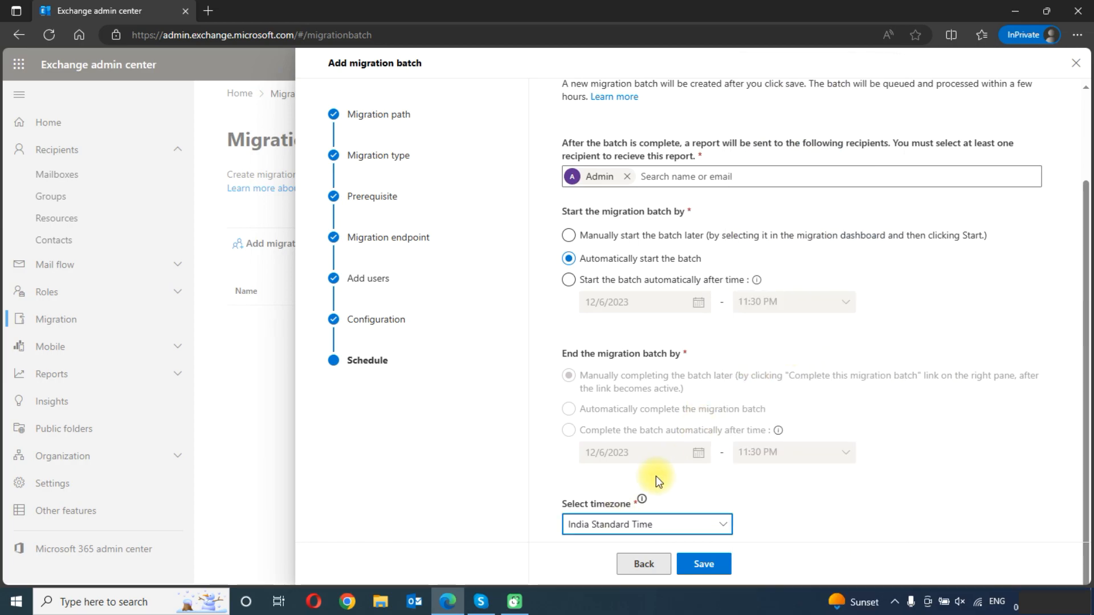
click(718, 567)
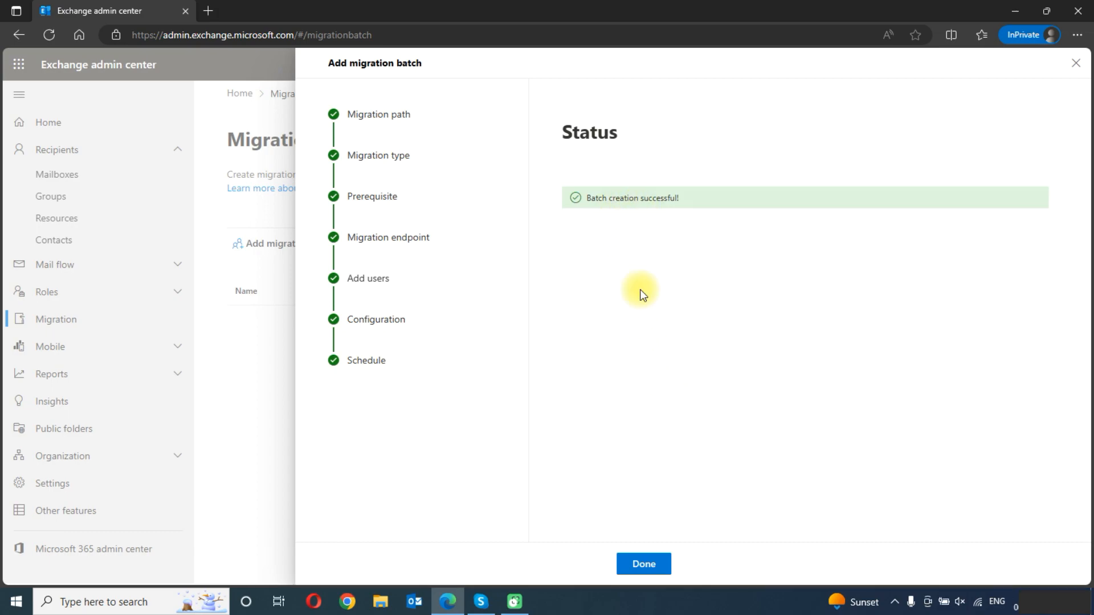
click(643, 563)
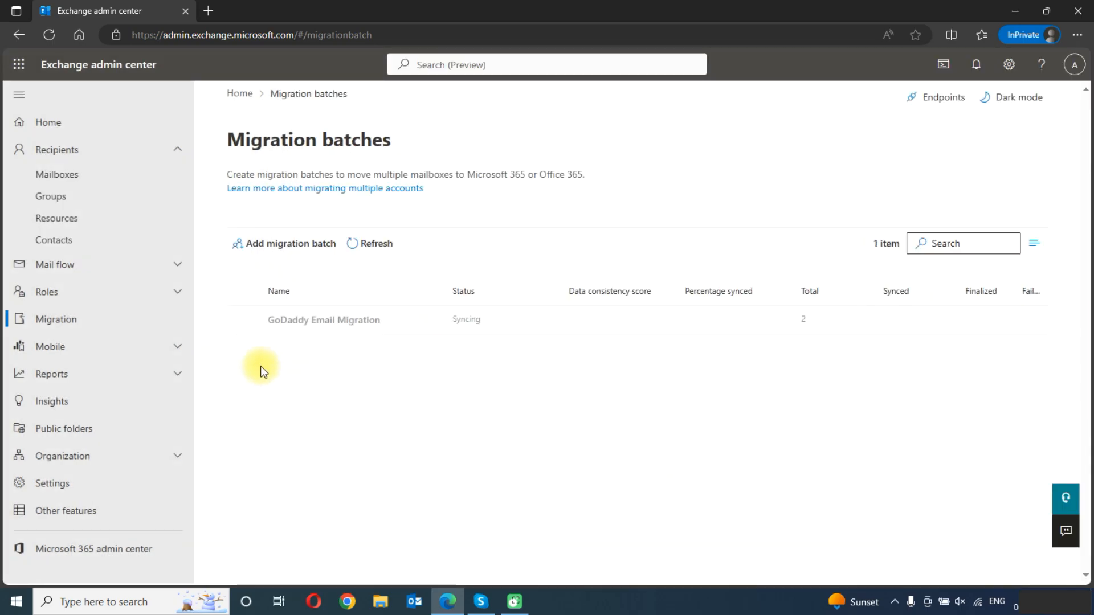